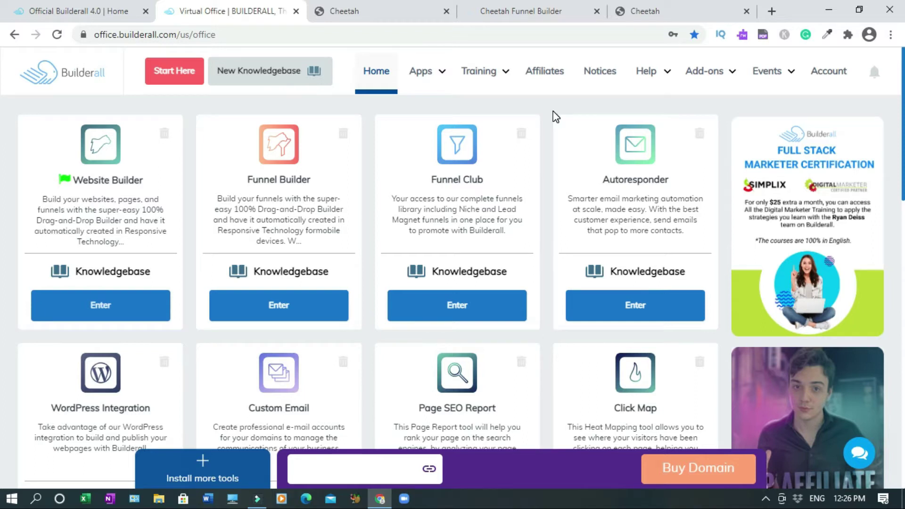
View the published websites in the Cheetah website builder and return to the Virtual Office home page.
key("ctrl+shift+Tab")
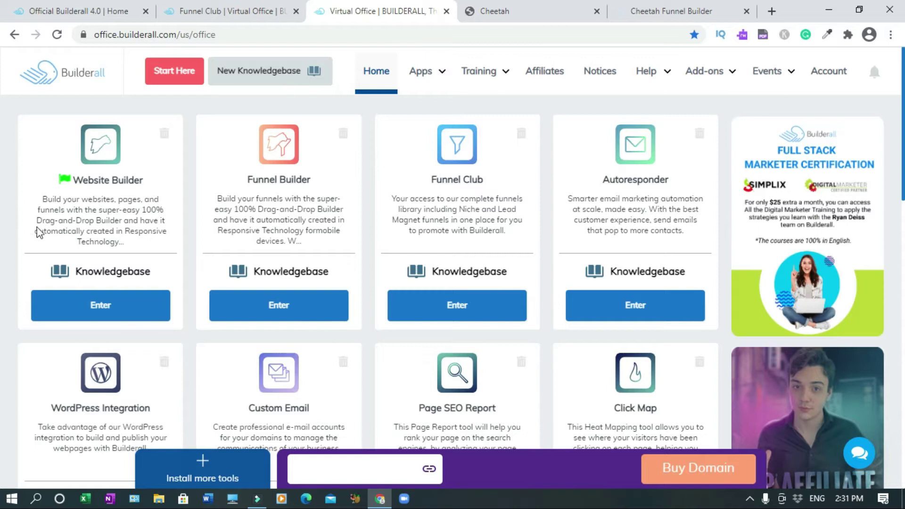
left_click(479, 71)
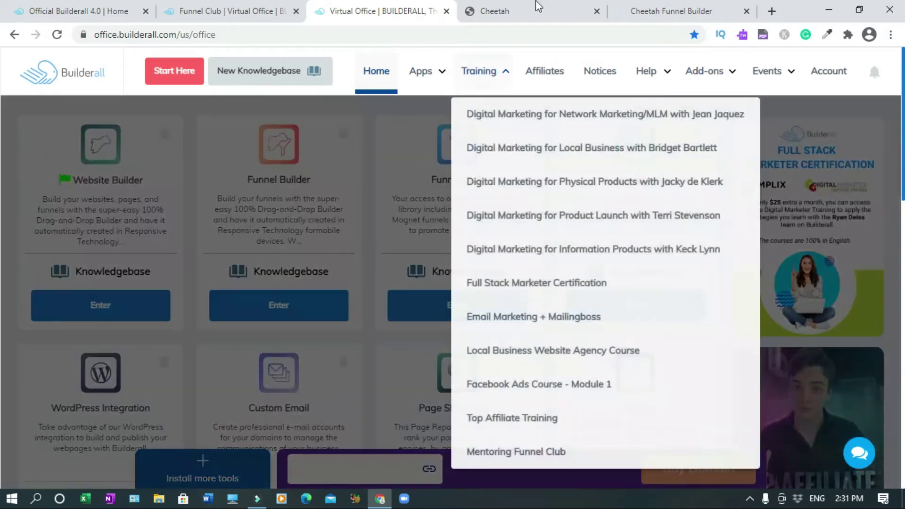
left_click(529, 7)
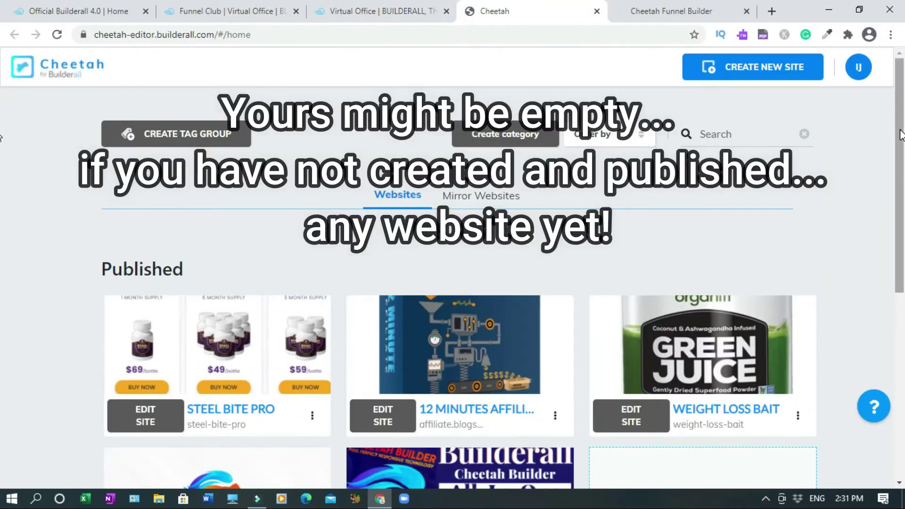
mouse_move(901, 134)
left_mouse_down()
mouse_move(902, 305)
mouse_move(902, 121)
left_mouse_up()
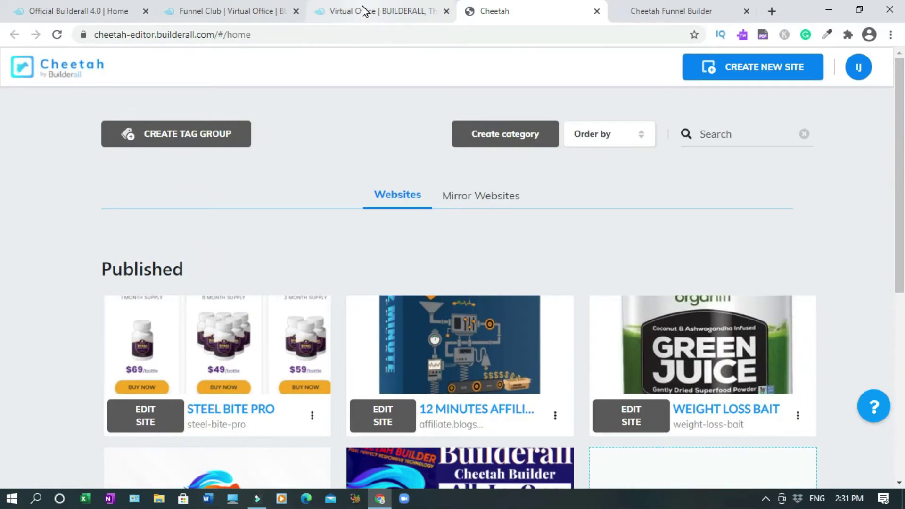
left_click(362, 11)
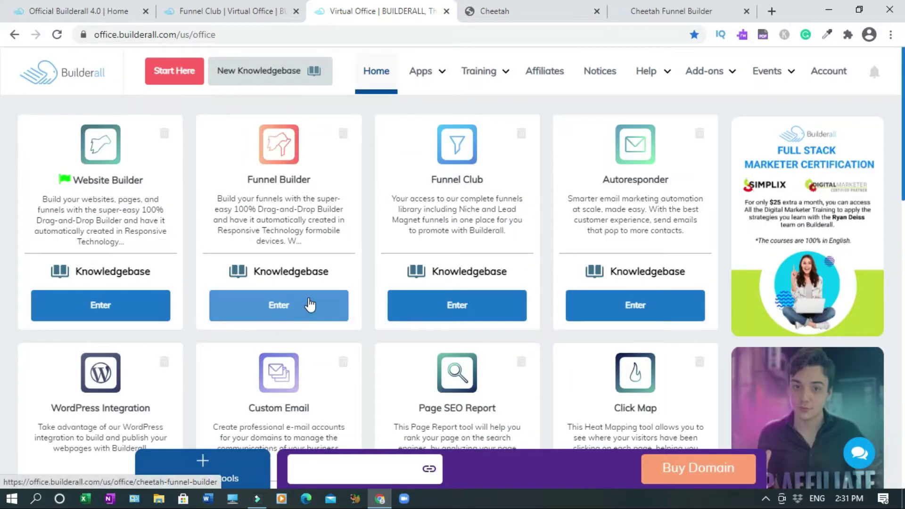
View the themes offered for a new funnel in the Cheetah Funnel Builder and close the builder without creating one.
left_click(690, 10)
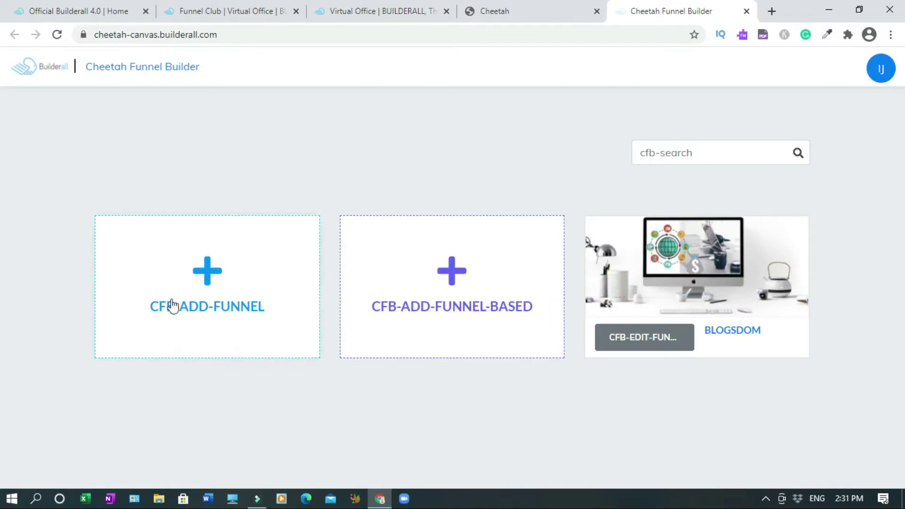
left_click(211, 278)
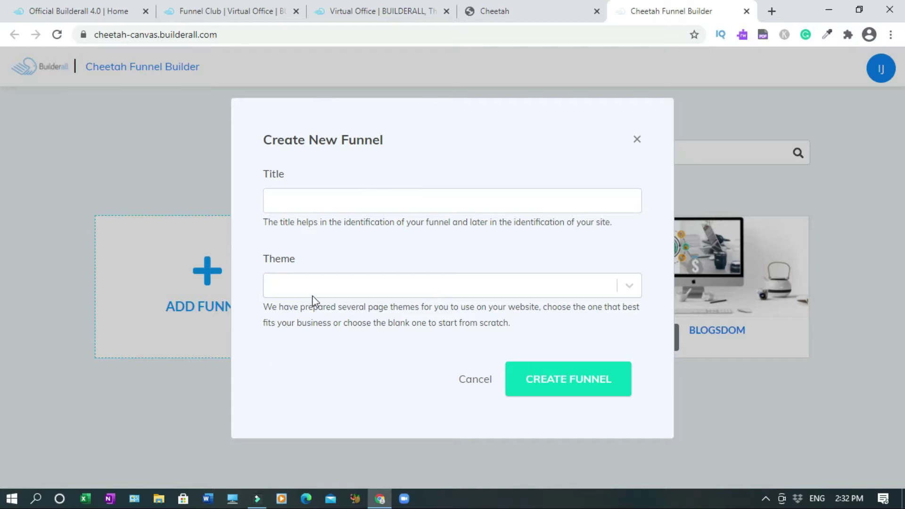
left_click(632, 288)
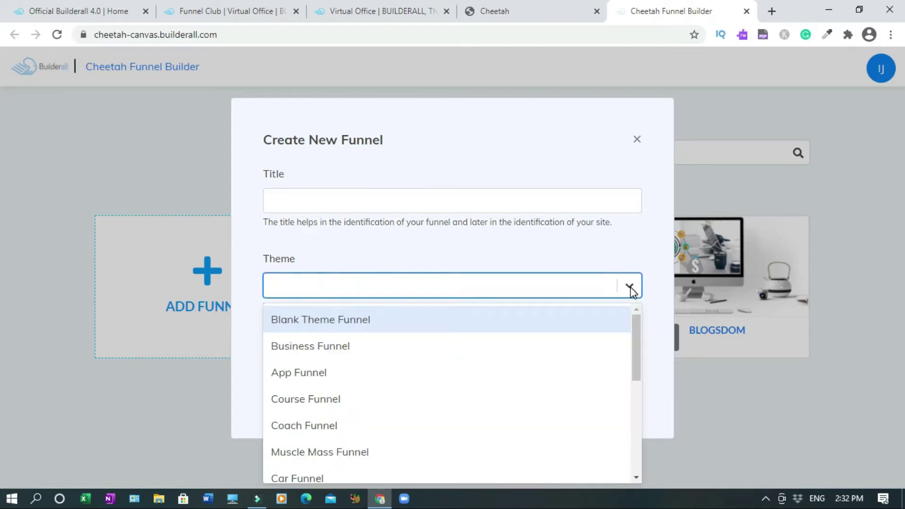
left_click(631, 287)
left_click(637, 139)
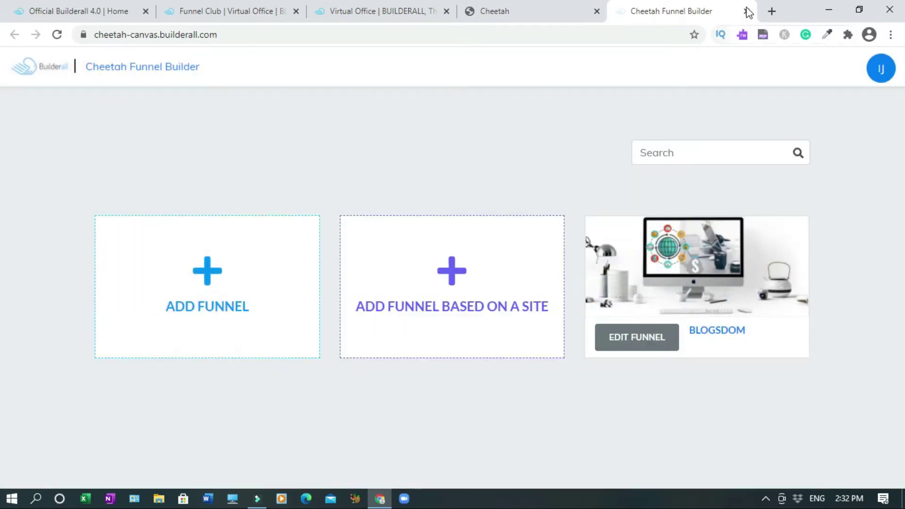
left_click(747, 10)
Start creating a new site in the Cheetah website builder.
left_click(387, 17)
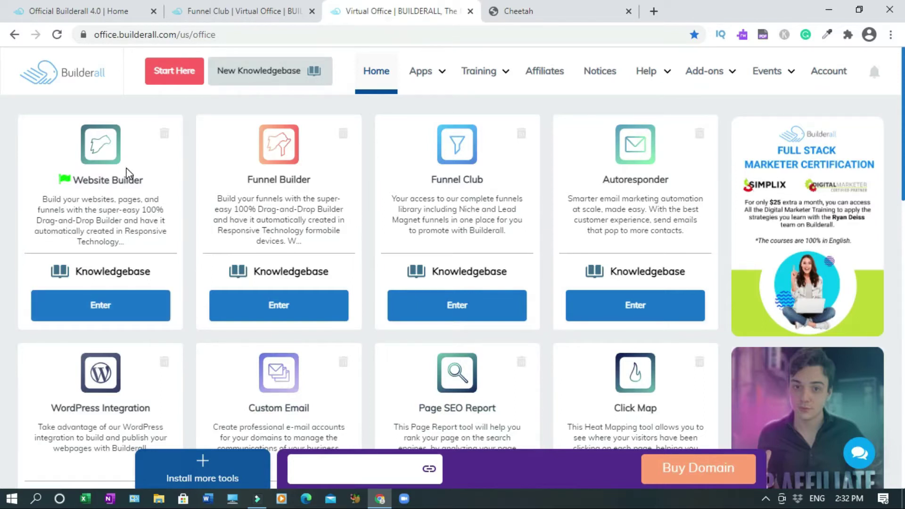
left_click(603, 14)
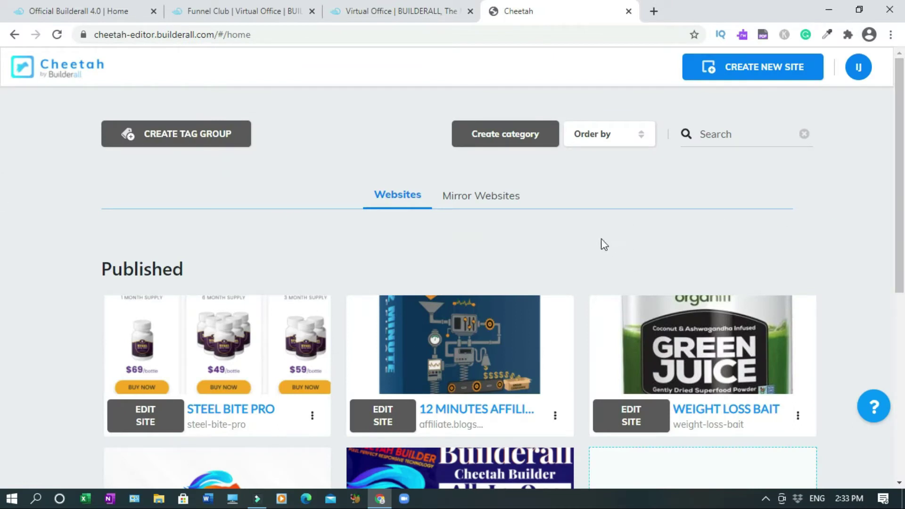
left_click(741, 75)
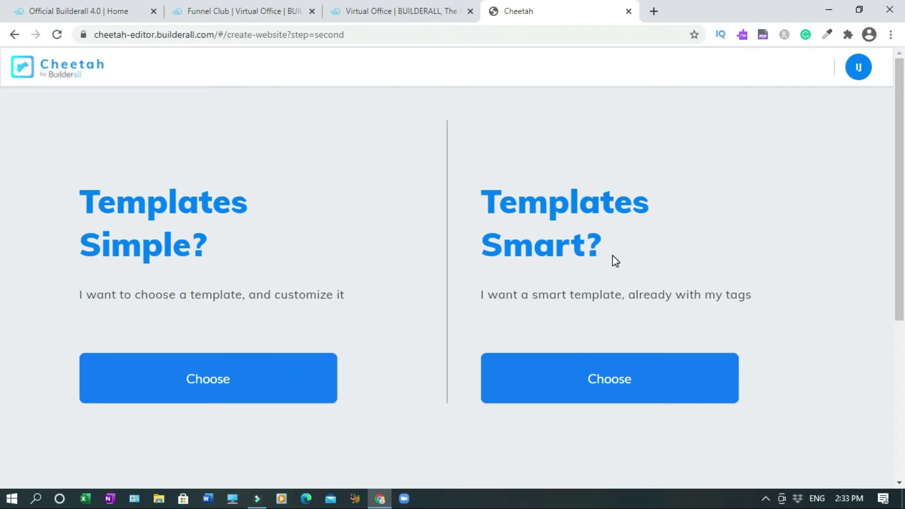
Examine the smart templates' standard tag registration, return to the template type choice and look over its help options.
left_click(674, 379)
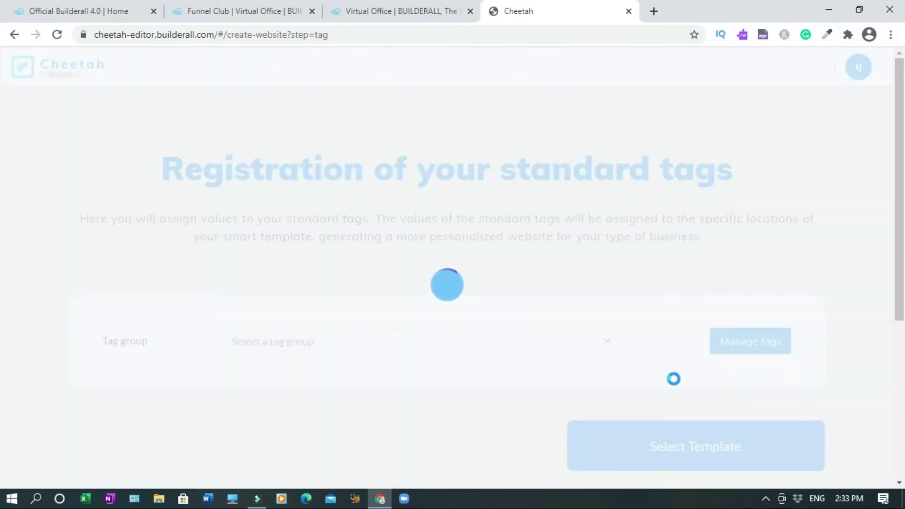
mouse_move(902, 134)
left_mouse_down()
mouse_move(903, 396)
mouse_move(896, 135)
left_mouse_up()
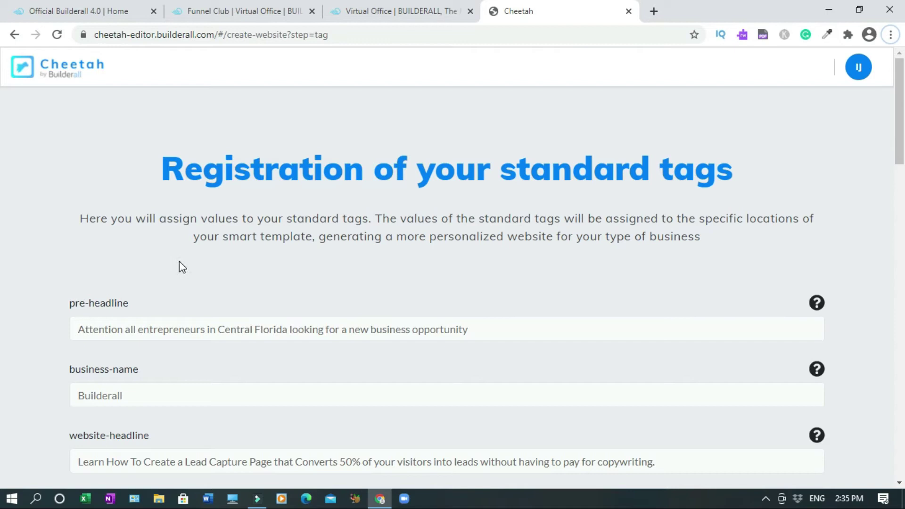
left_click(15, 36)
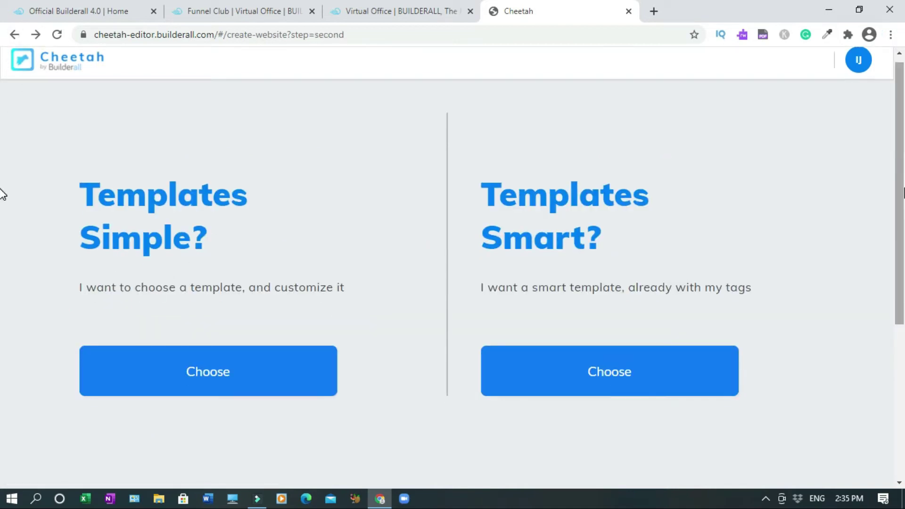
scroll(166, 237, "down", 5)
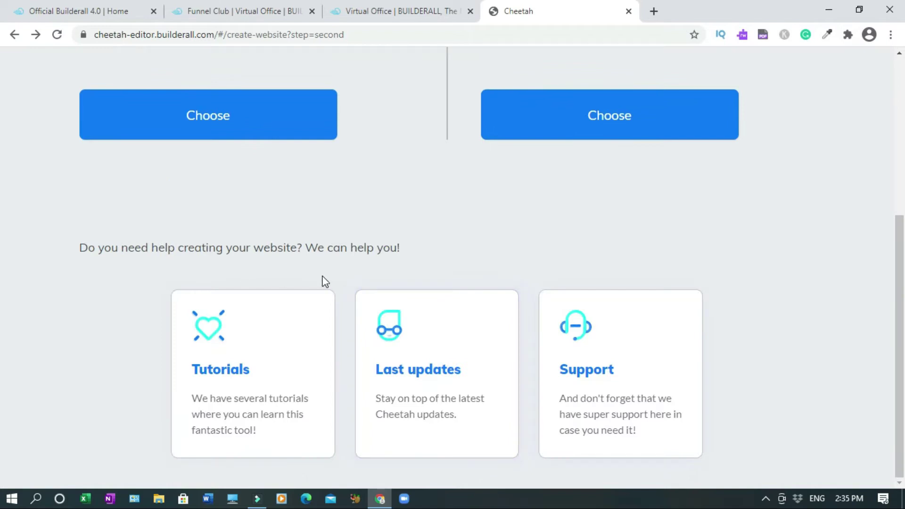
mouse_move(219, 391)
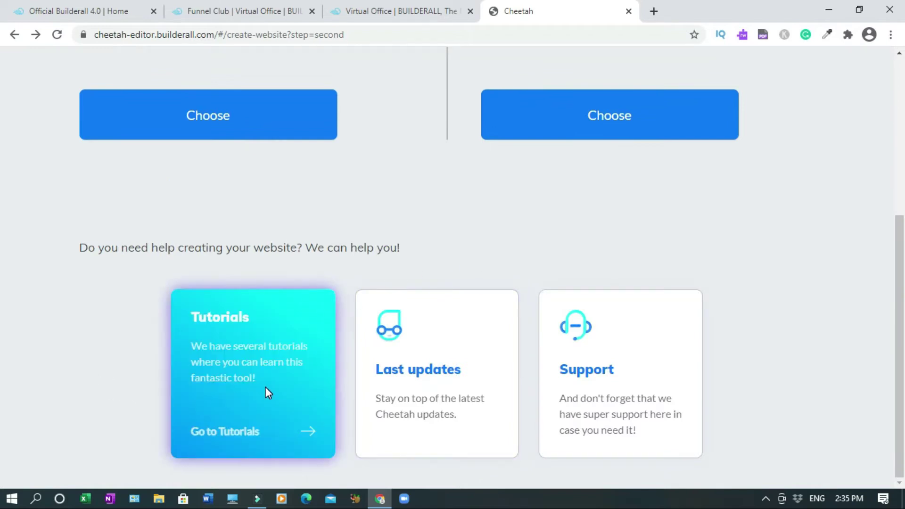
mouse_move(408, 341)
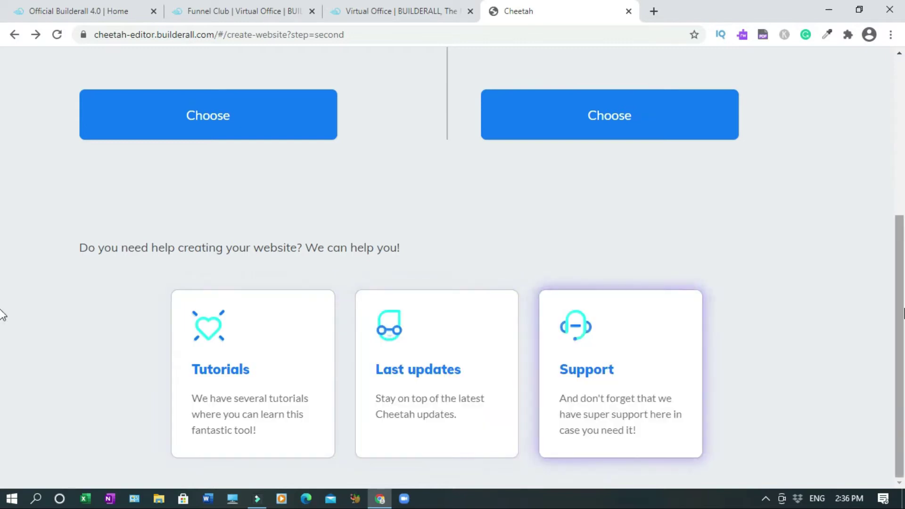
Create the website from the simple template Blank Theme Squeeze Page and skip the dashboard tour.
scroll(898, 187, "up", 4)
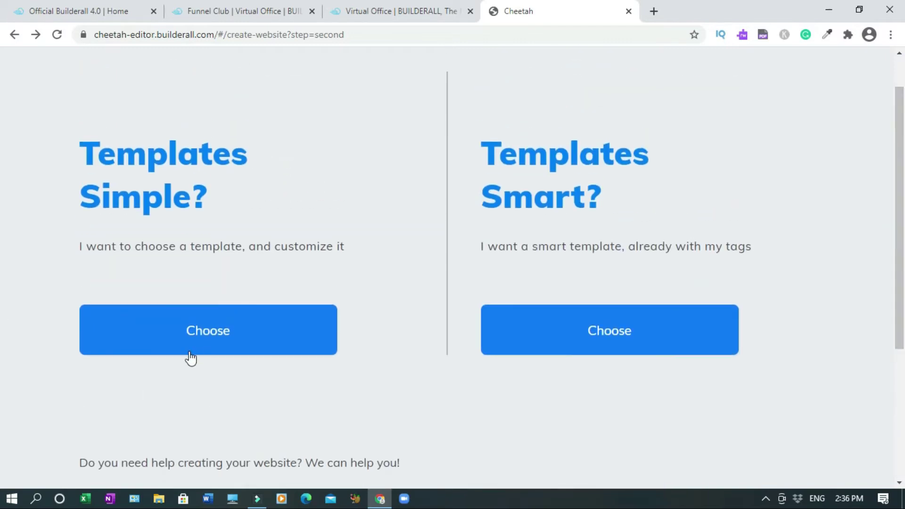
left_click(203, 331)
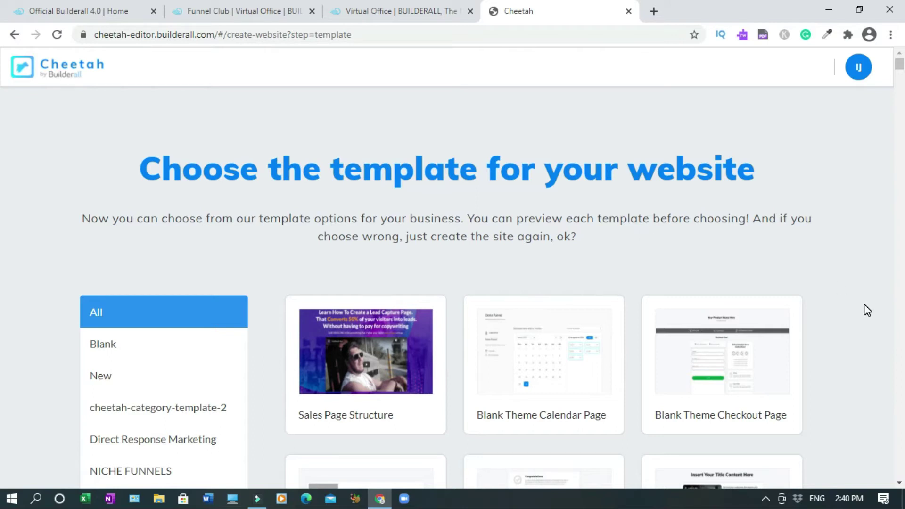
left_click_drag(901, 485, 900, 487)
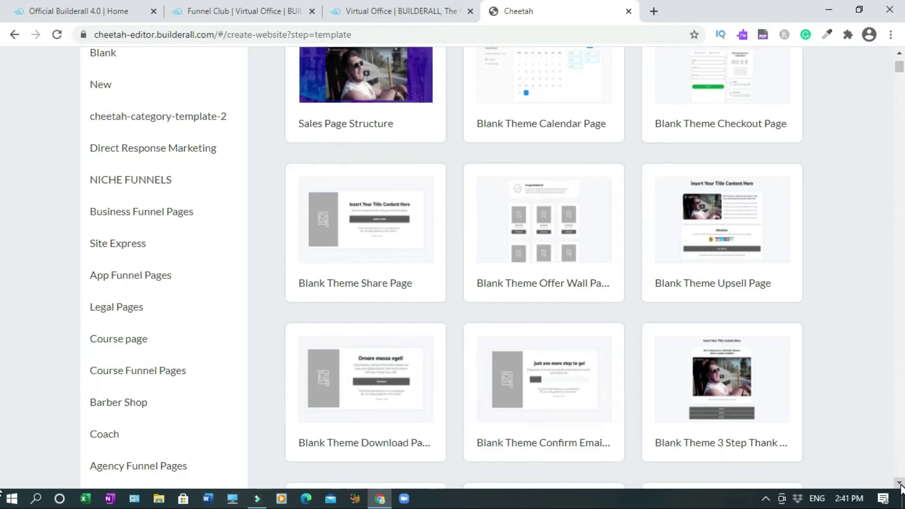
scroll(891, 71, "down", 5)
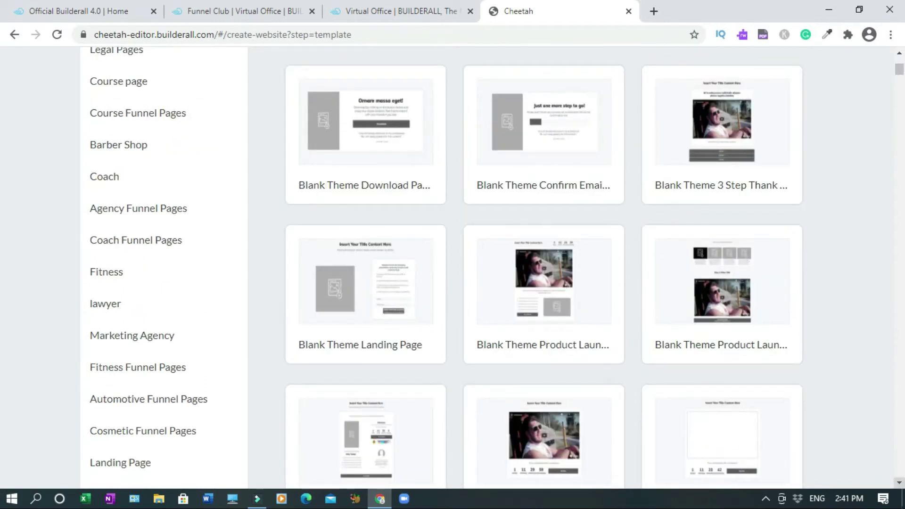
scroll(900, 484, "down", 10)
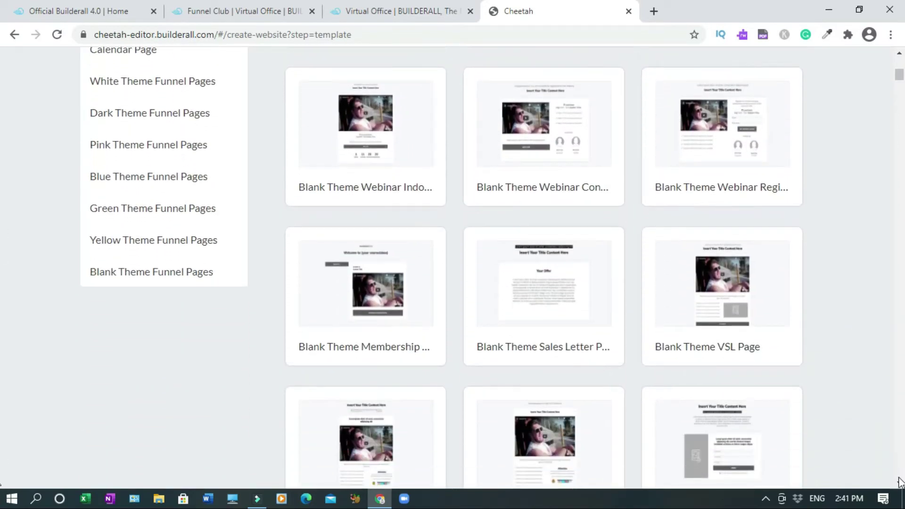
scroll(898, 484, "down", 7)
scroll(899, 486, "down", 2)
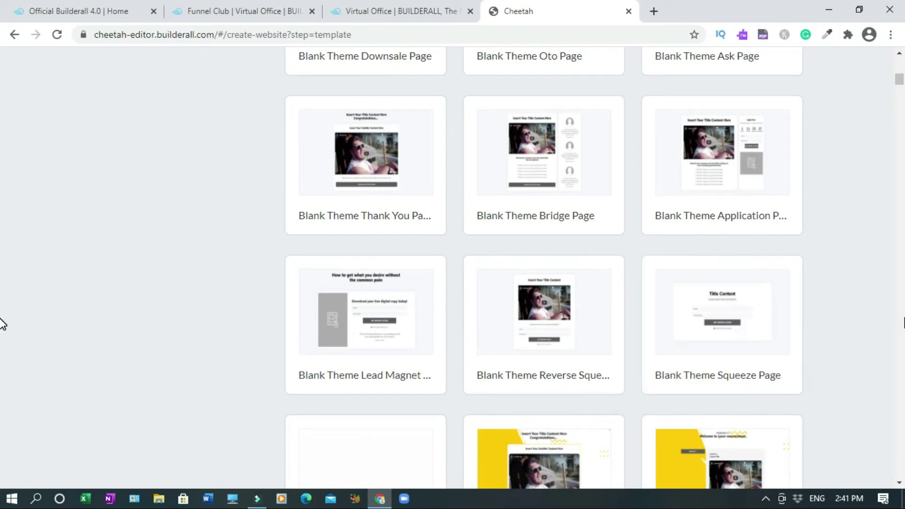
mouse_move(737, 334)
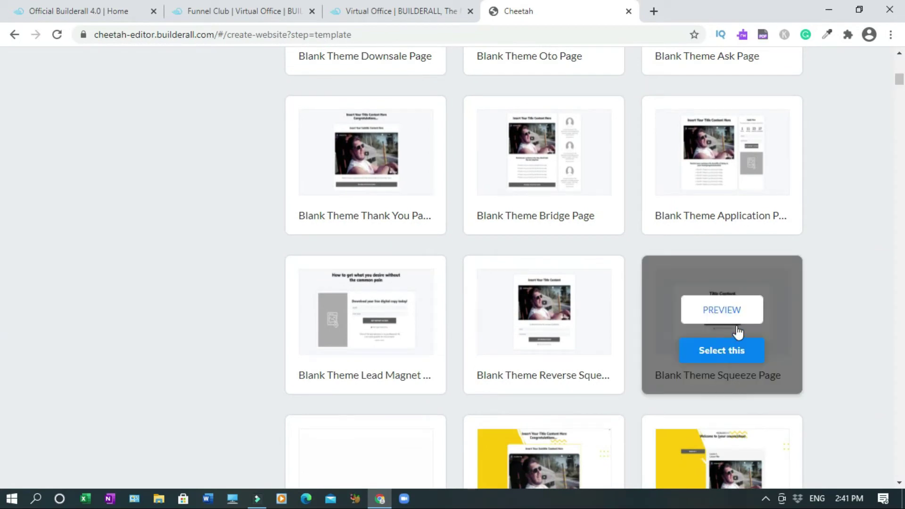
left_click(730, 354)
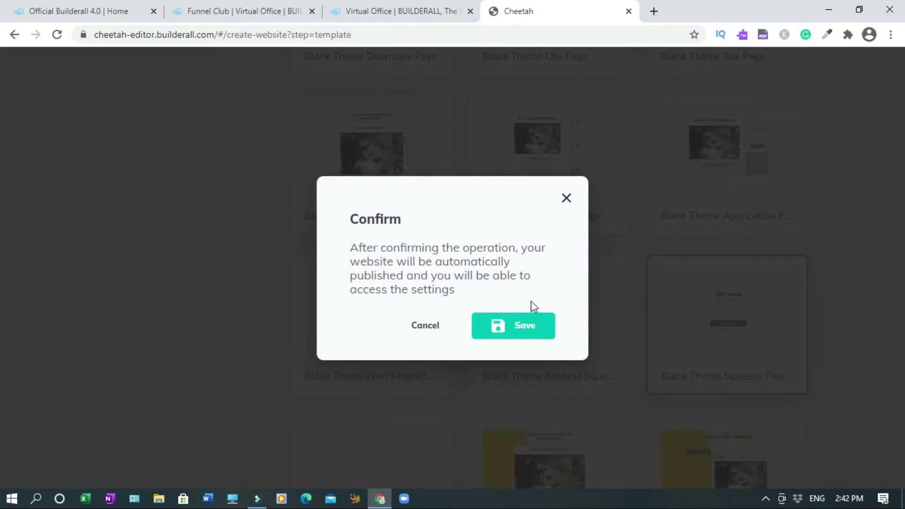
left_click(523, 325)
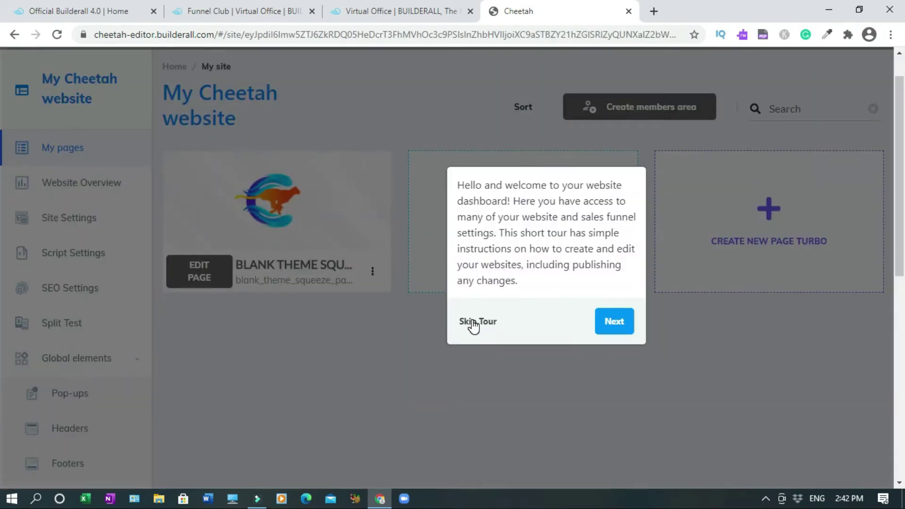
left_click(475, 323)
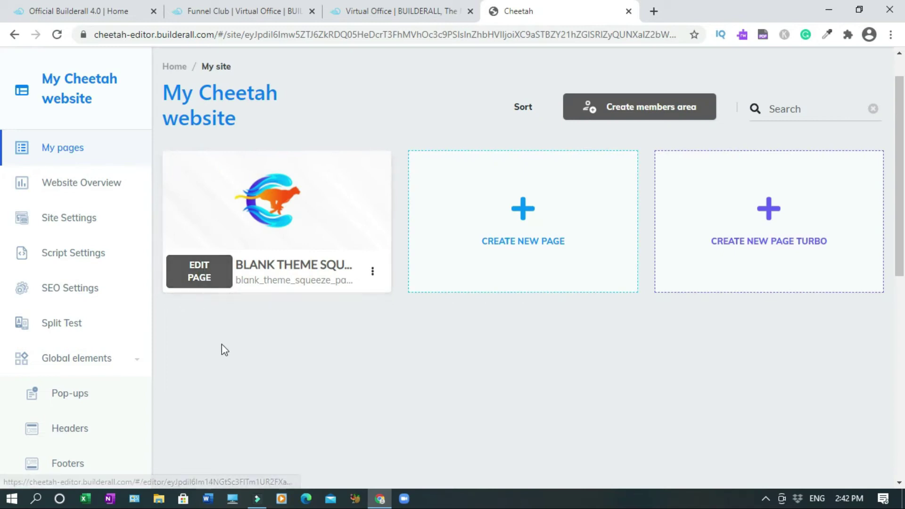
Set the squeeze page's sharing image to the user file "builderll 4".
mouse_move(285, 210)
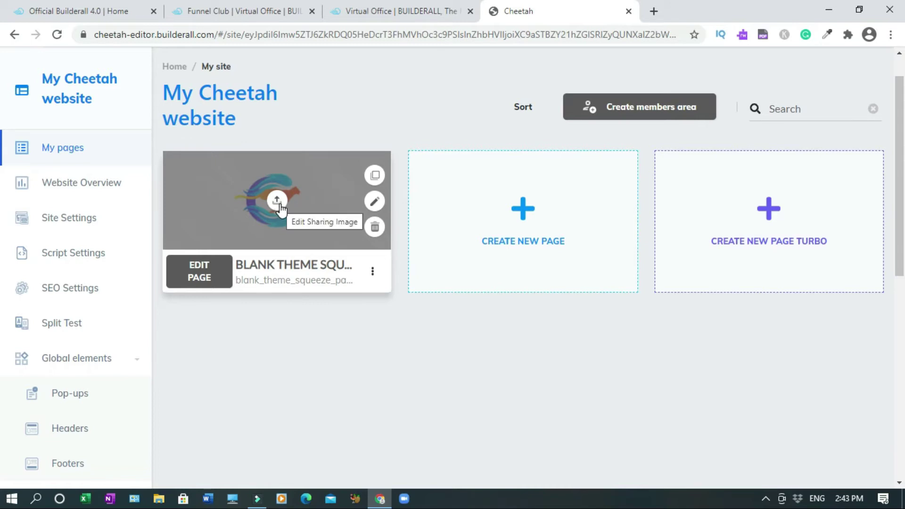
left_click(279, 203)
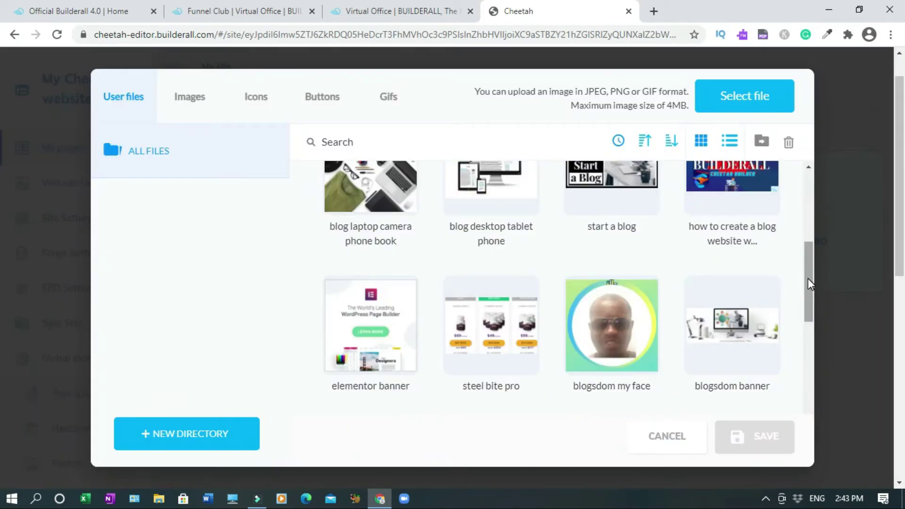
left_click_drag(808, 278, 808, 329)
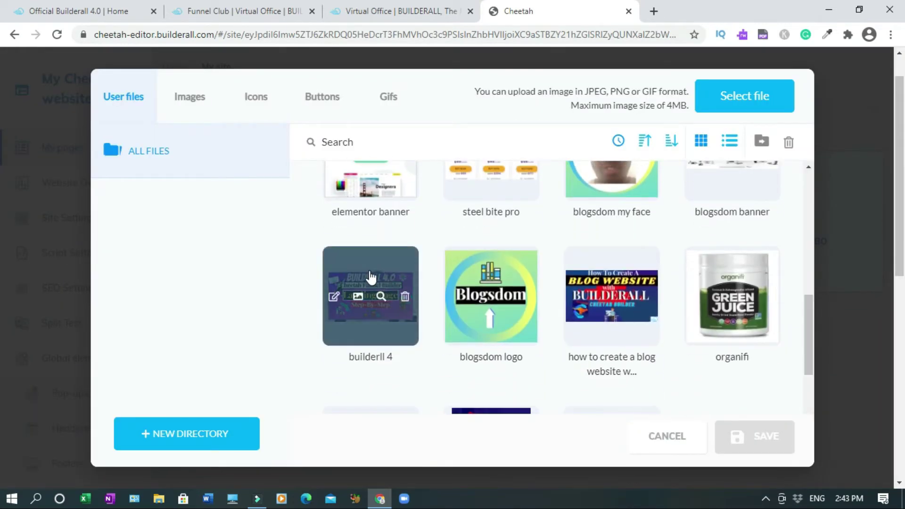
left_click(371, 279)
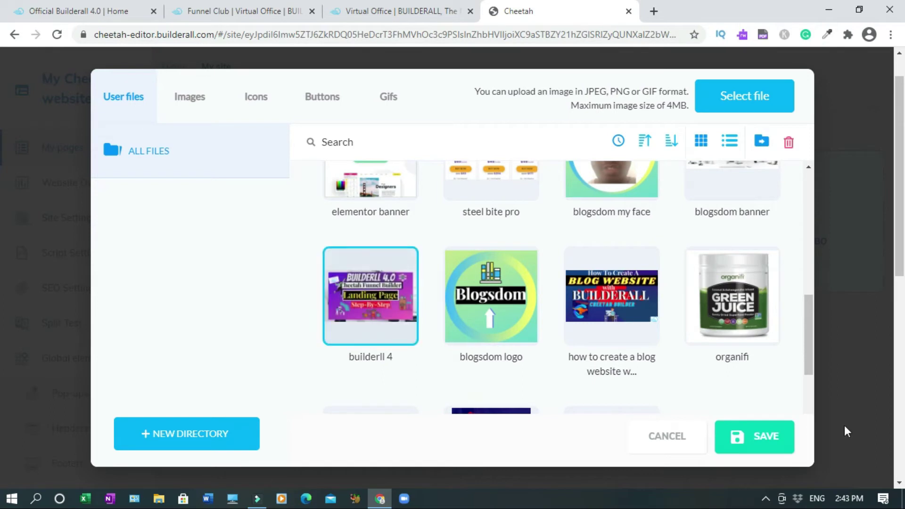
left_click(767, 436)
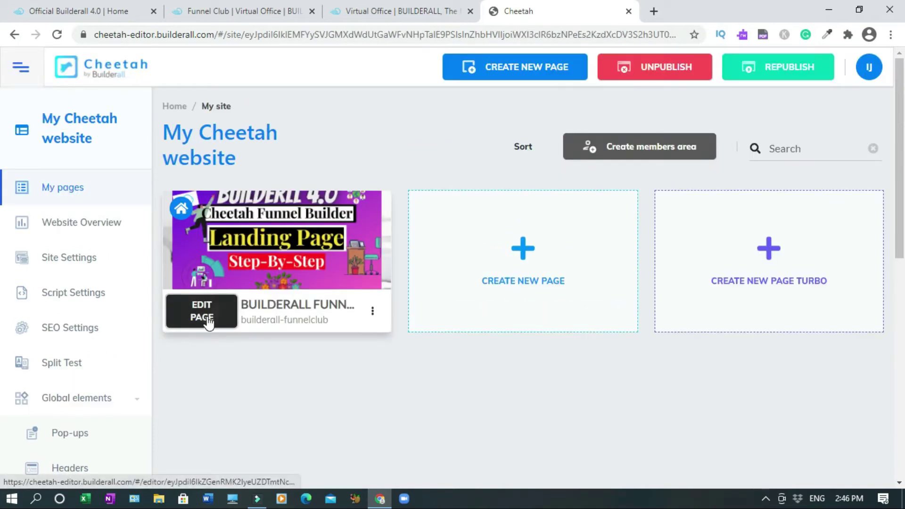
Open the builderall-funnelclub page for editing and collapse the editor's side panel.
left_click(210, 322)
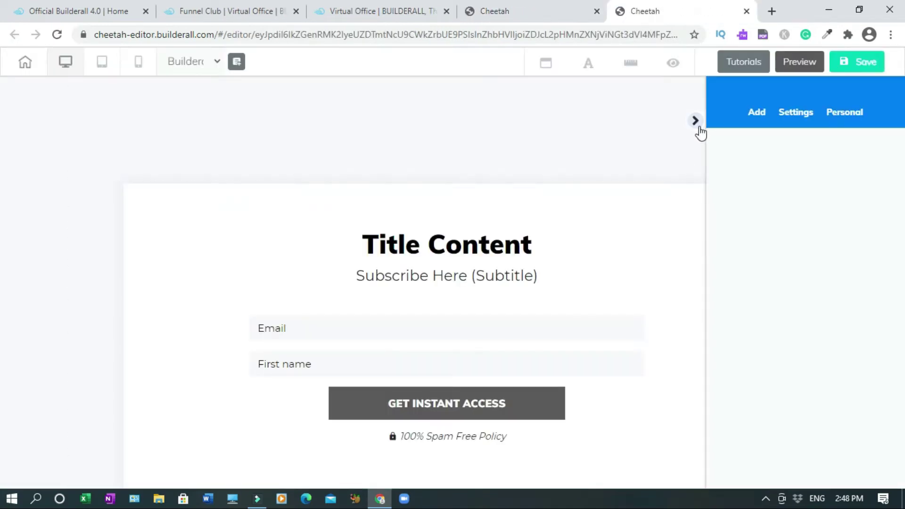
left_click(696, 123)
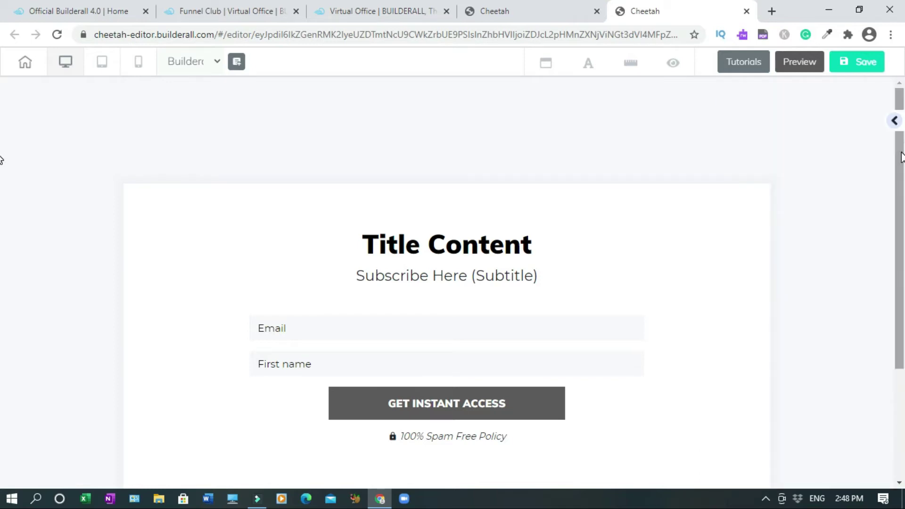
scroll(1, 160, "down", 3)
scroll(3, 166, "up", 2)
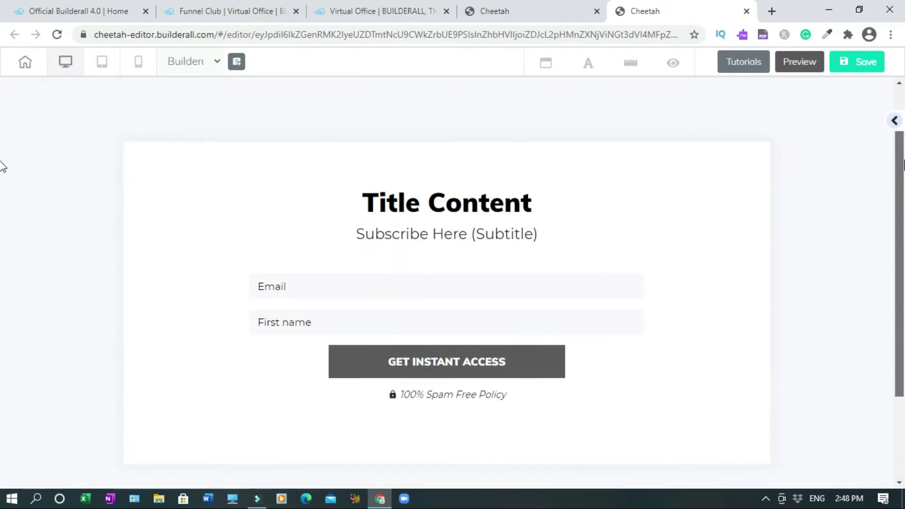
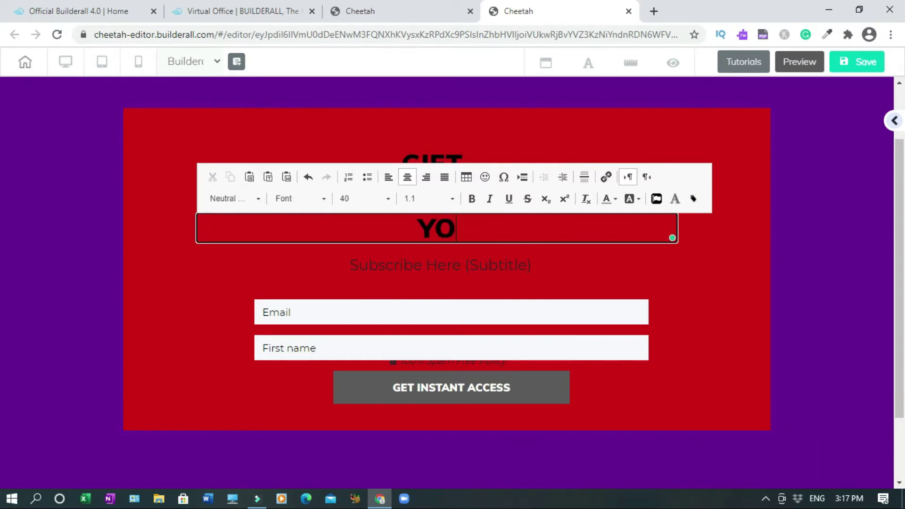
Complete the title line beneath GIFT so it reads "YOURSELF BUILDERALL".
type("SELF BUI")
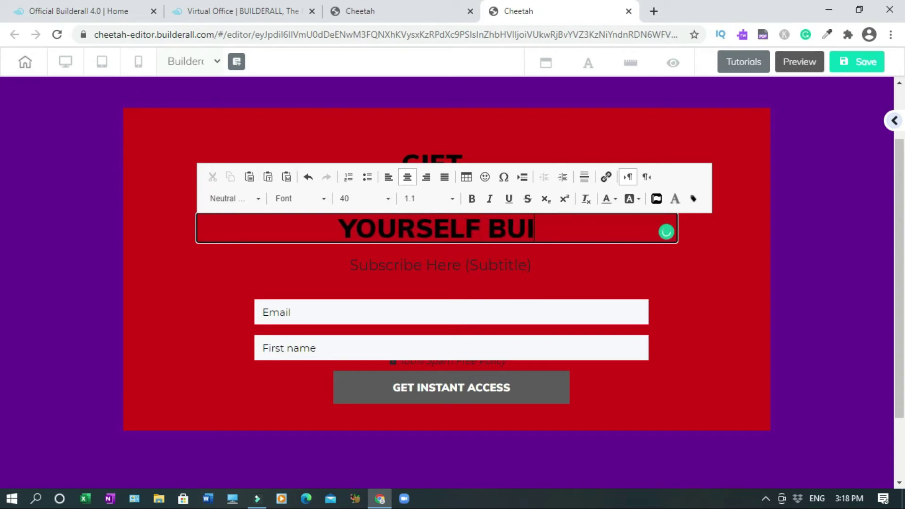
type("LDERALL")
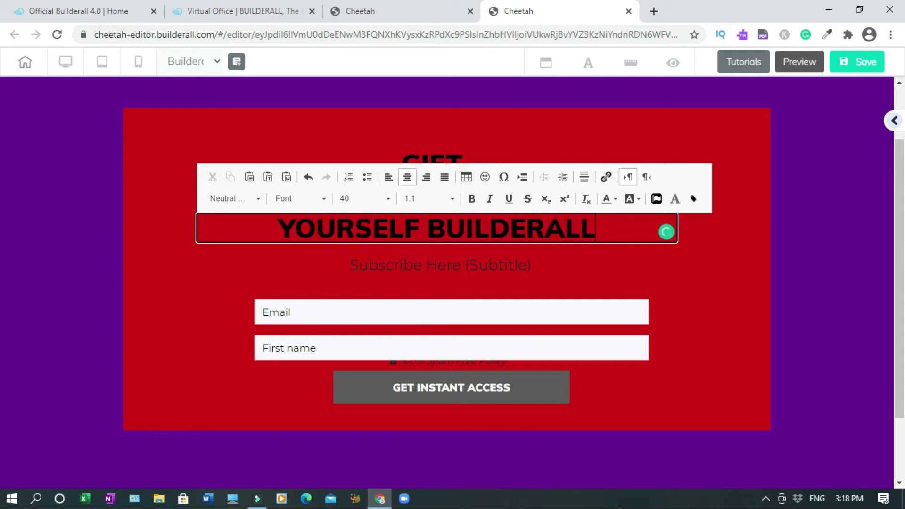
Change the text colour of the GIFT title to yellow.
left_click(458, 165)
double_click(458, 165)
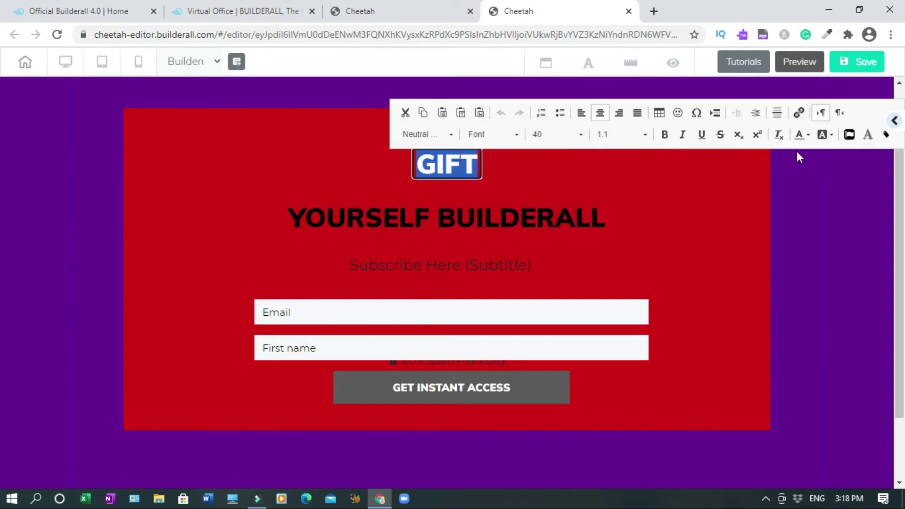
left_click(810, 137)
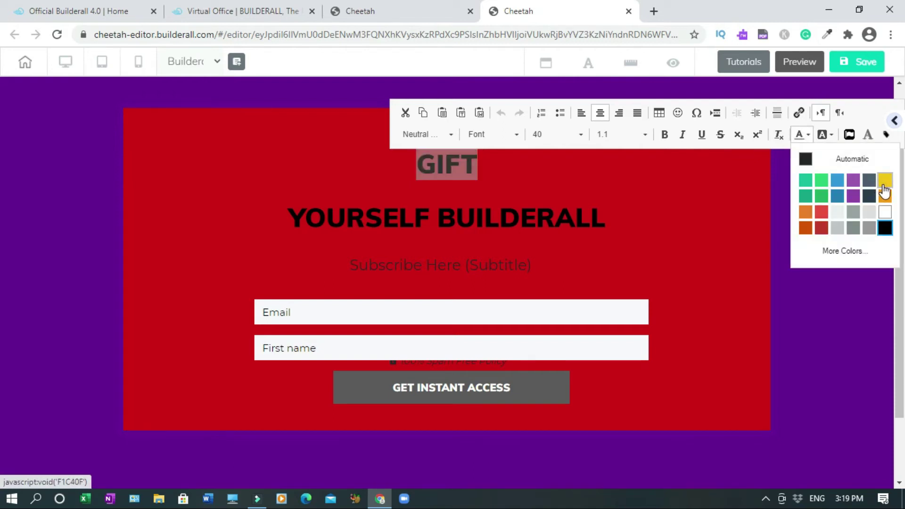
left_click(885, 212)
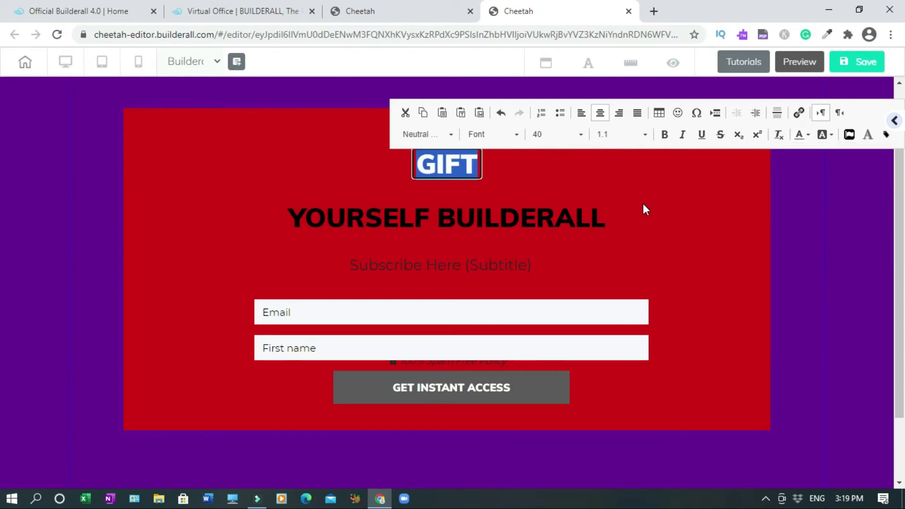
left_click(665, 204)
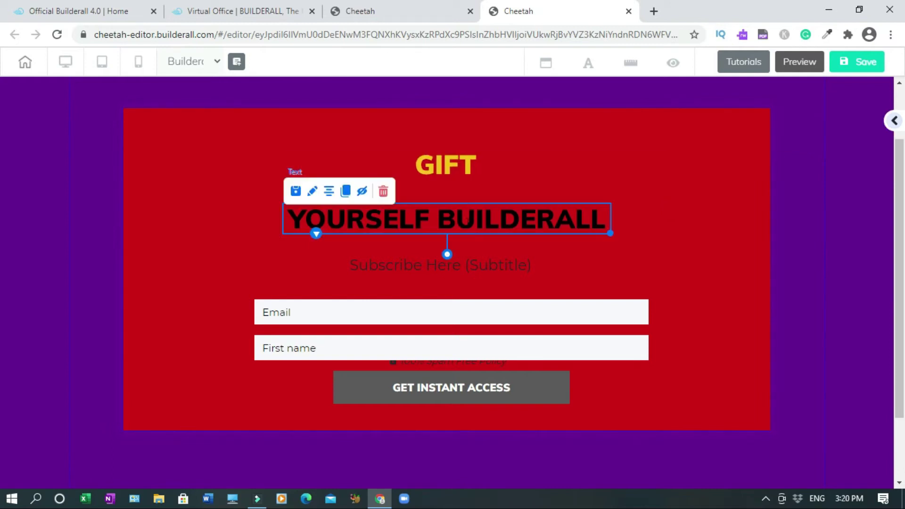
Change the text colour of the YOURSELF BUILDERALL title to white.
double_click(467, 224)
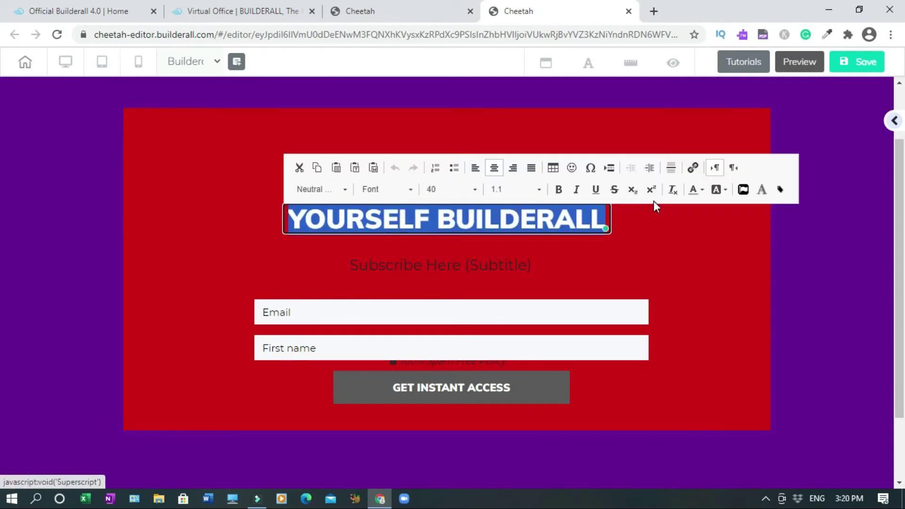
left_click(702, 191)
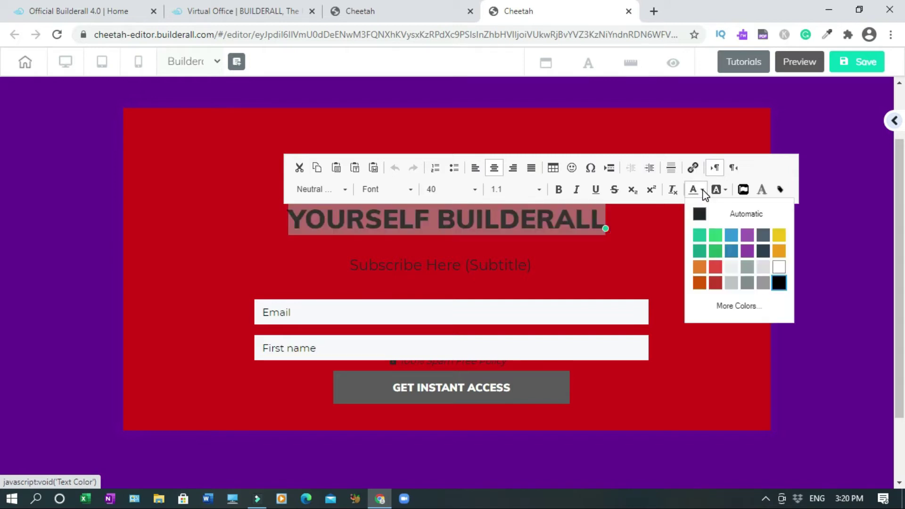
left_click(779, 268)
left_click(691, 244)
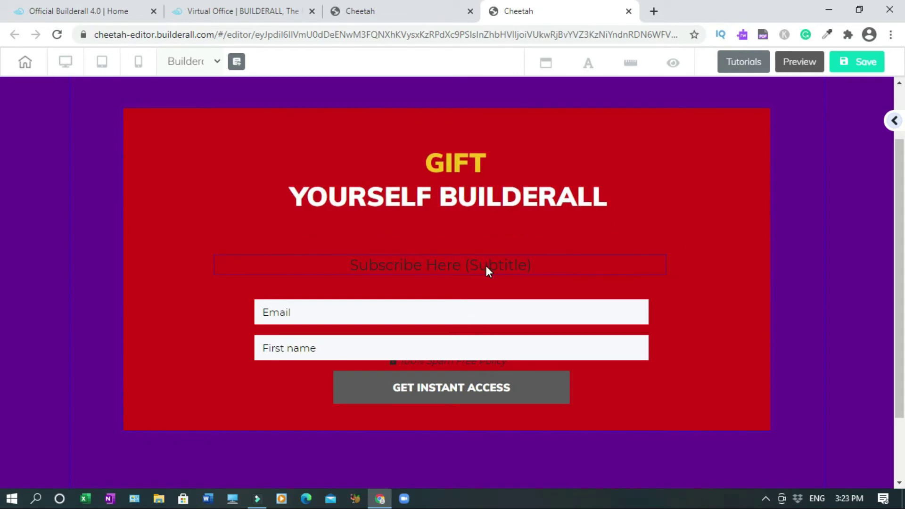
Move the subtitle up closer beneath the YOURSELF BUILDERALL title and select its text for editing.
left_click_drag(486, 266, 497, 242)
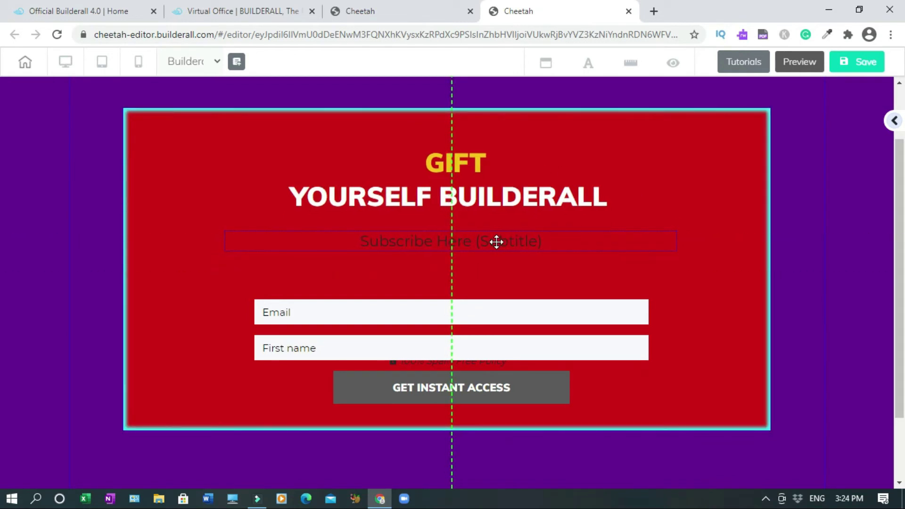
left_click_drag(496, 242, 496, 242)
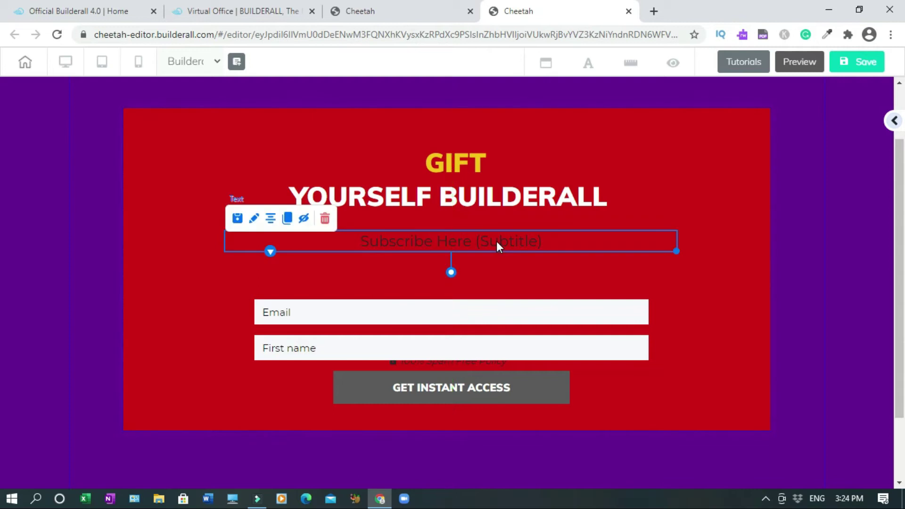
double_click(497, 241)
triple_click(497, 241)
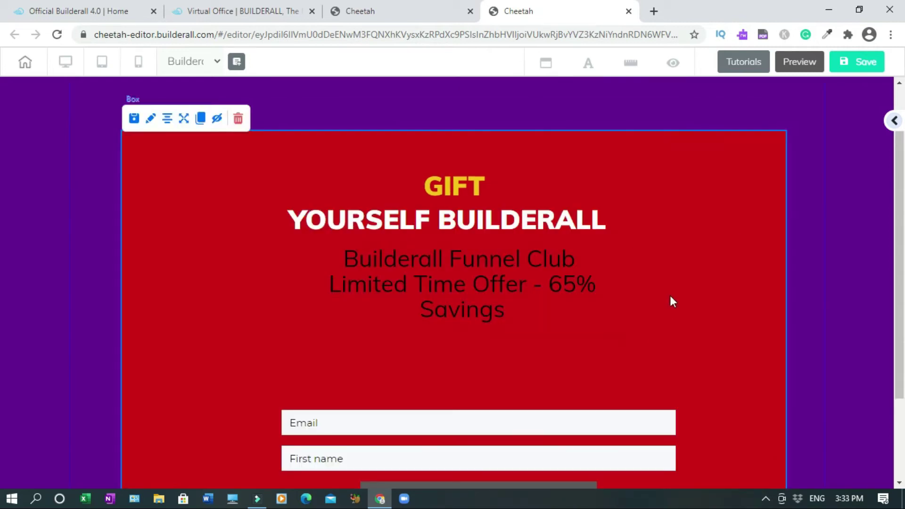
Widen the Builderall Funnel Club subtitle's text box so the limited time offer fits on one line.
left_click_drag(630, 324, 657, 325)
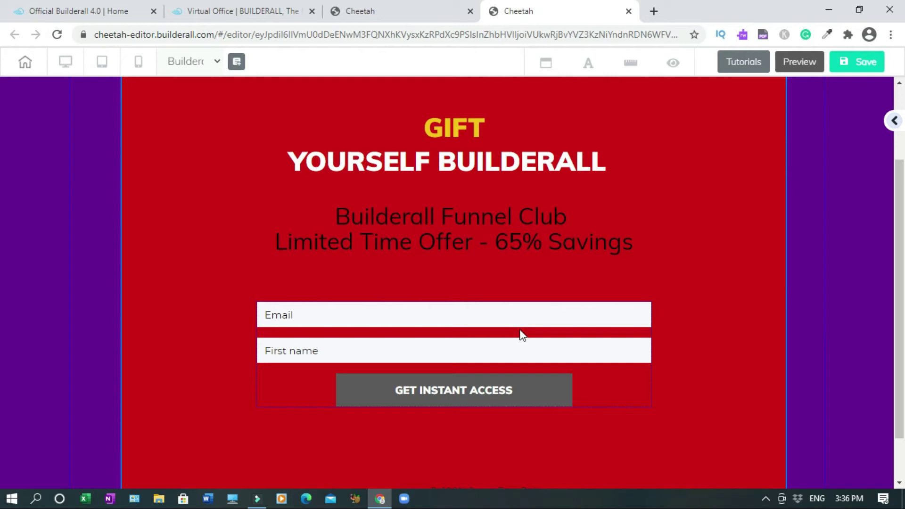
Delete the MailingBoss form with the email and first name fields, and save and publish the site.
left_click(520, 330)
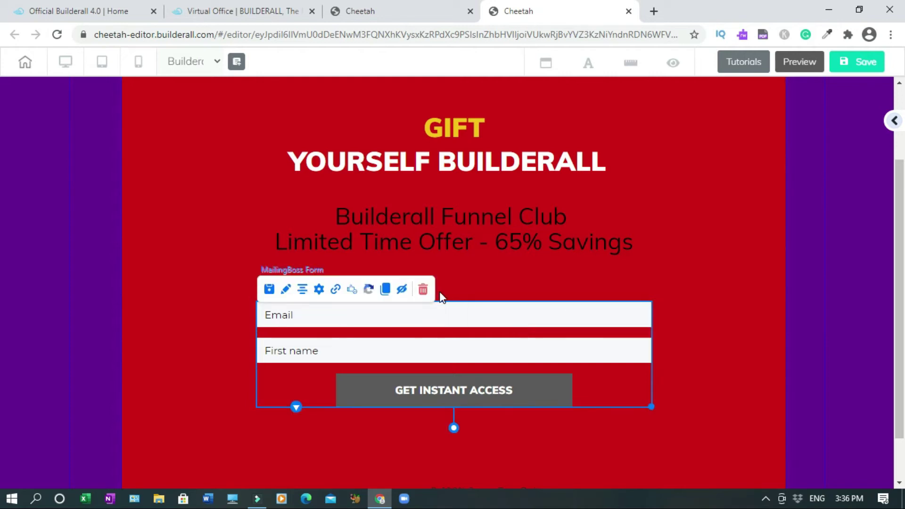
left_click(423, 289)
left_click(589, 308)
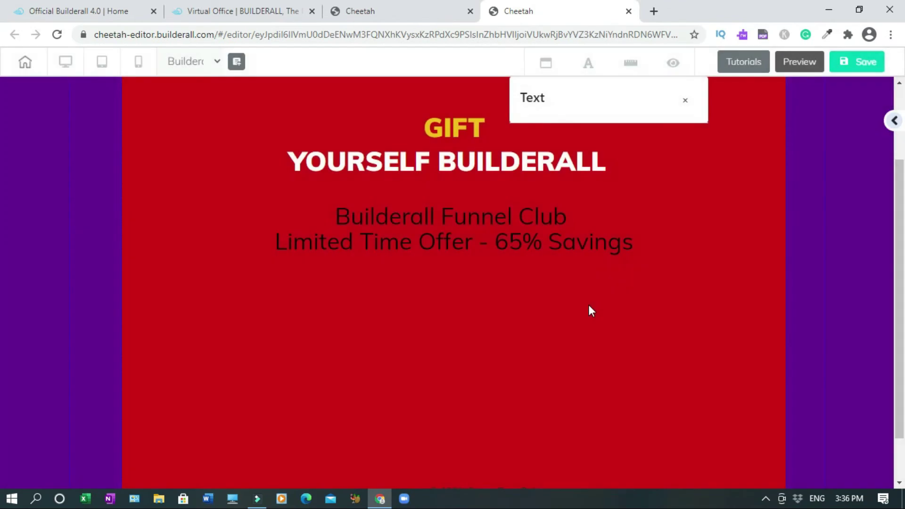
left_click(858, 70)
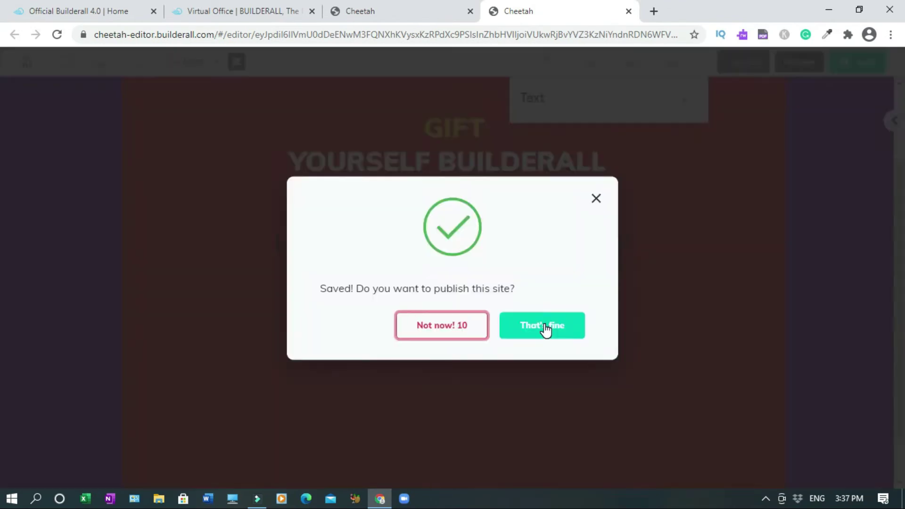
left_click(545, 326)
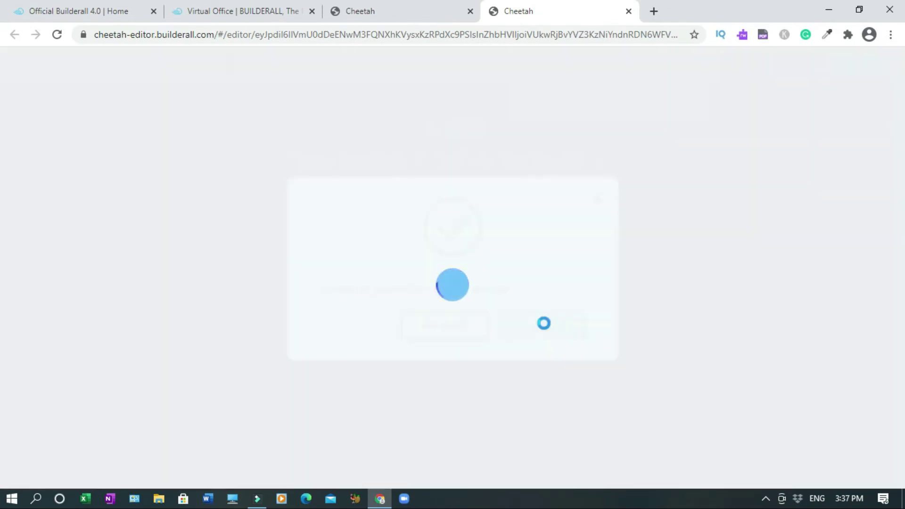
left_click(693, 122)
Colour the subtitle's "Builderall Funnel Club" line white, and save and publish the site.
left_click(505, 210)
double_click(506, 211)
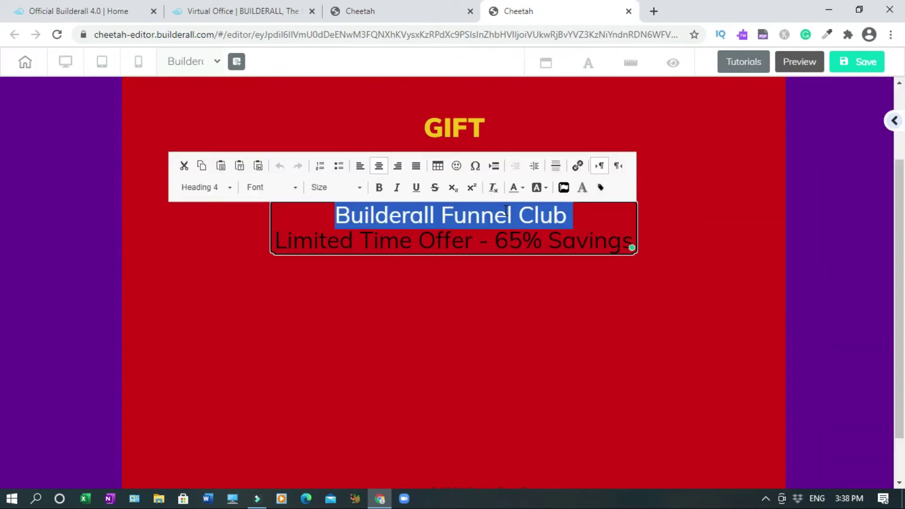
left_click(522, 188)
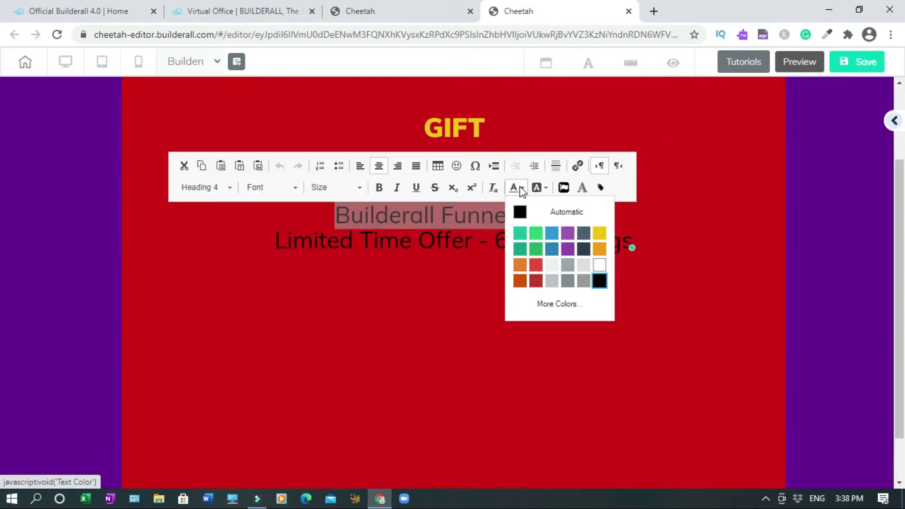
left_click(600, 281)
left_click(871, 63)
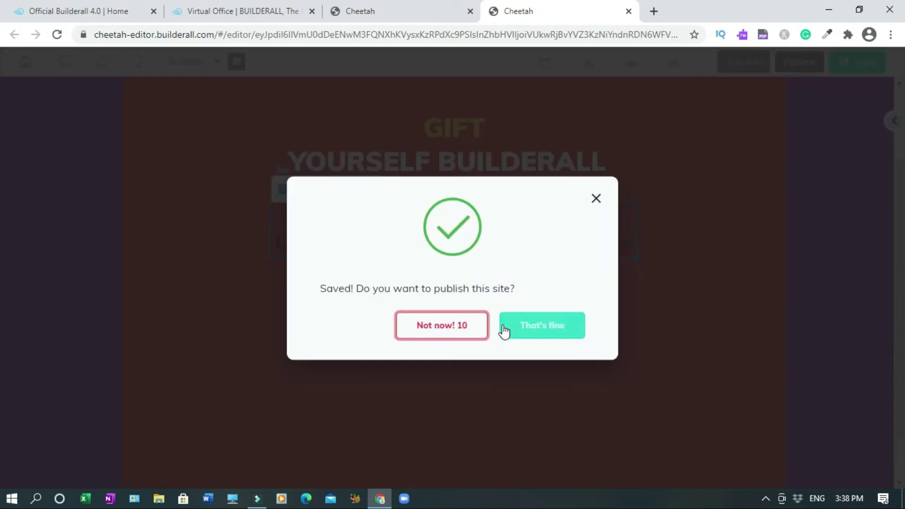
left_click(502, 329)
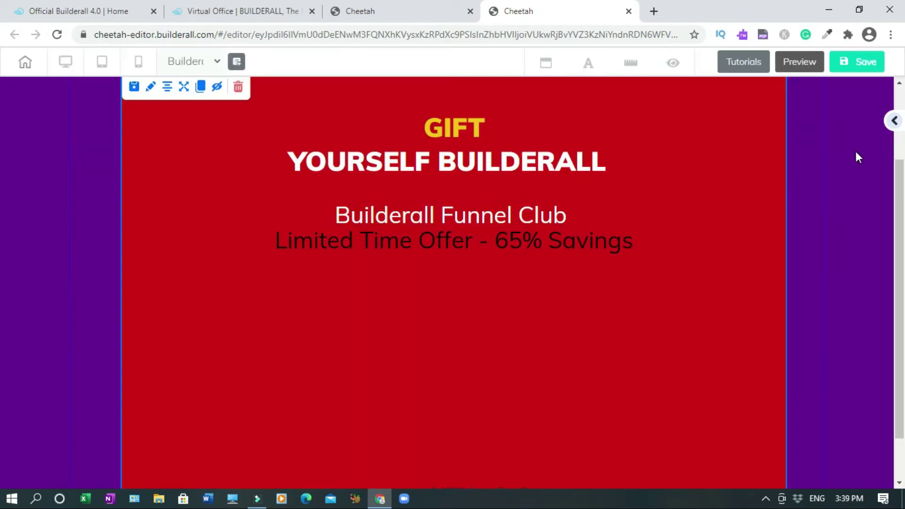
Add the rounded green "Register now" button element below the subtitle and collapse the side panel.
left_click(895, 121)
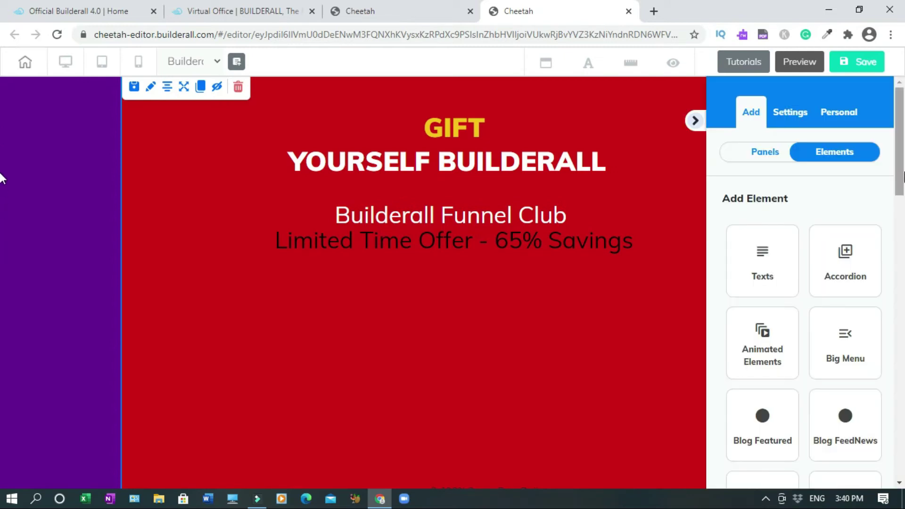
scroll(802, 283, "down", 9)
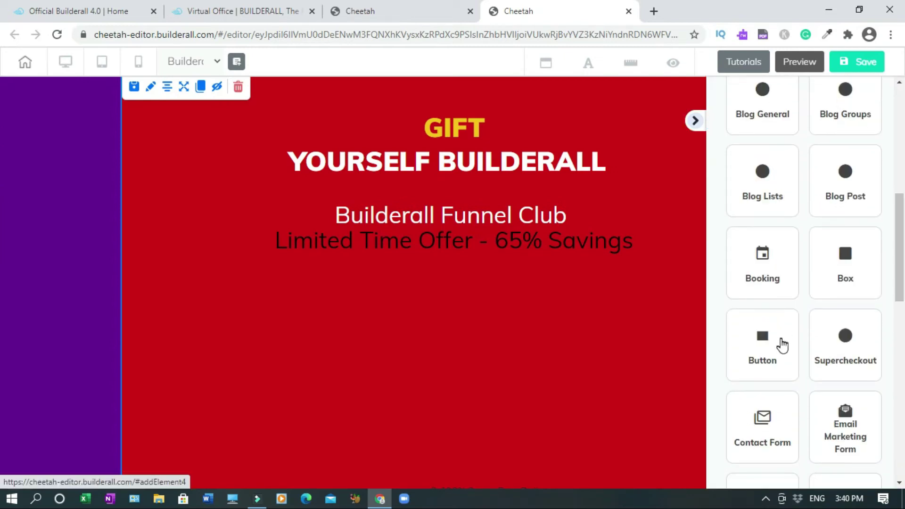
left_click(782, 345)
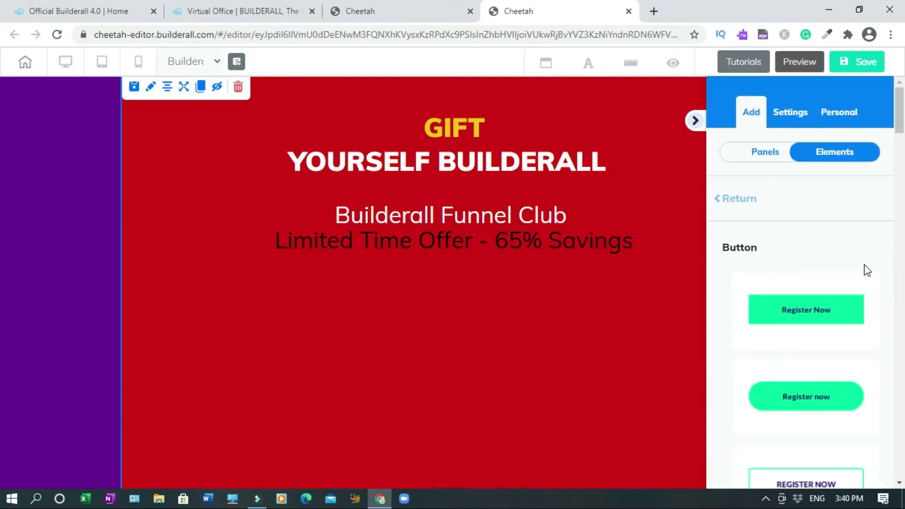
left_click_drag(836, 390, 489, 307)
left_click(697, 123)
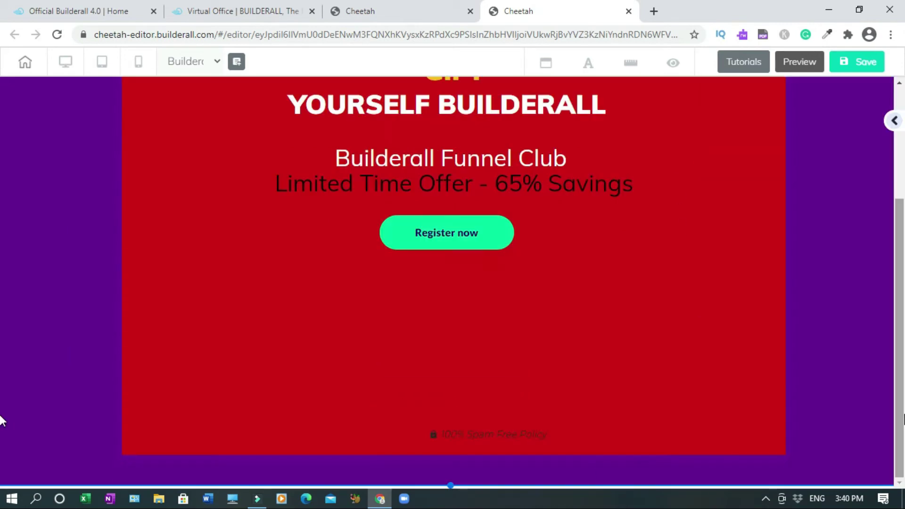
Move the "100% Spam Free Policy" line up beneath the Register now button, and save and publish the site.
left_click(483, 427)
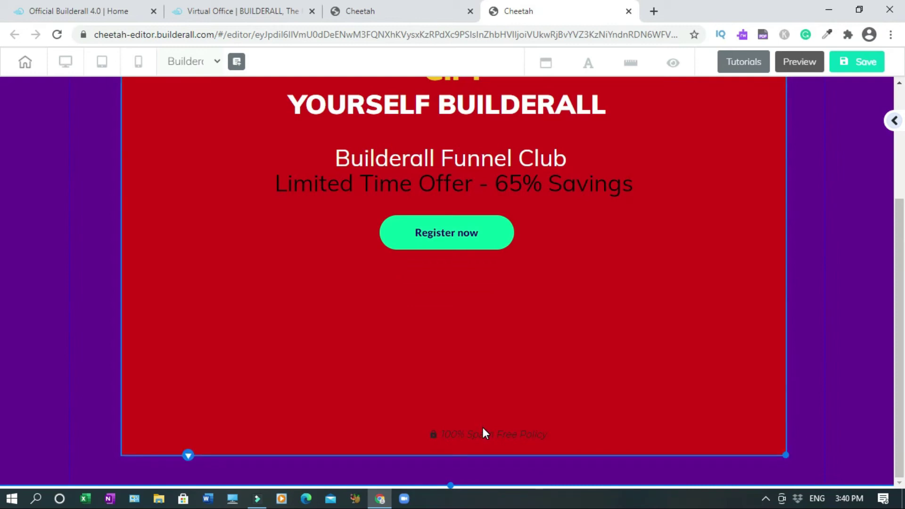
left_click_drag(483, 433, 450, 295)
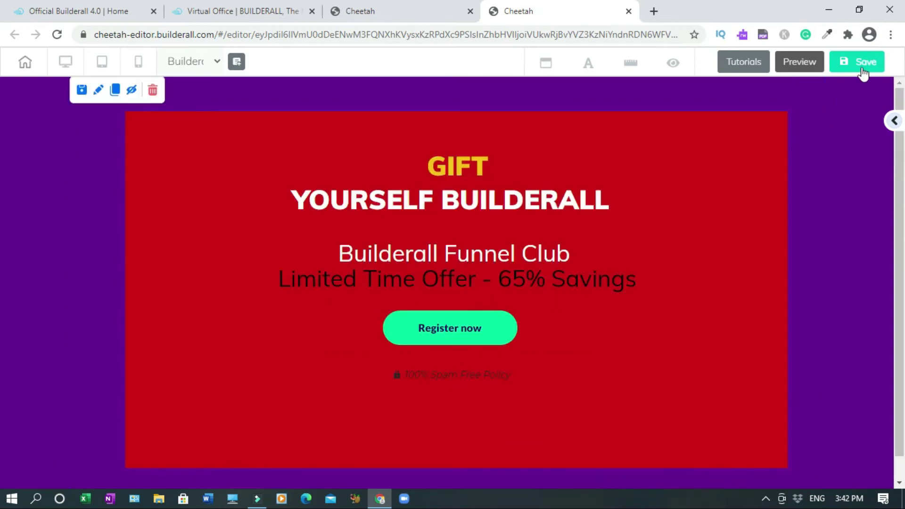
left_click(862, 66)
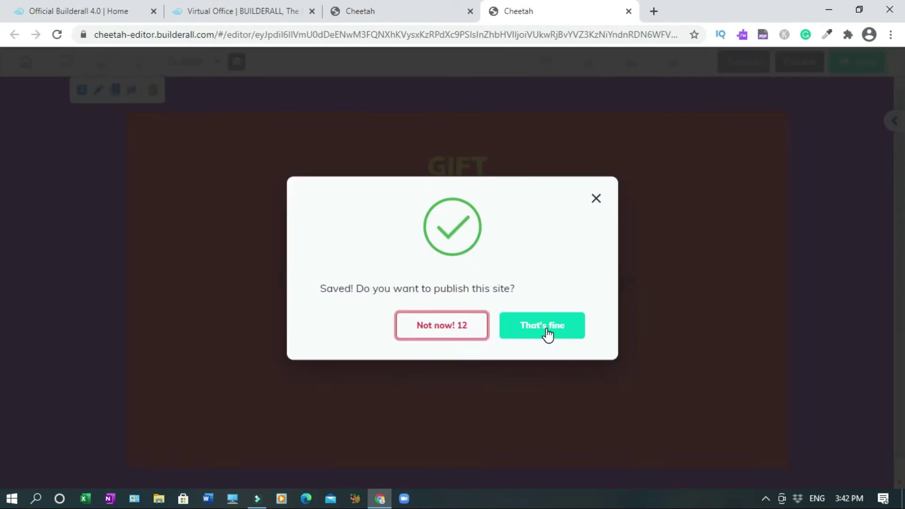
left_click(546, 327)
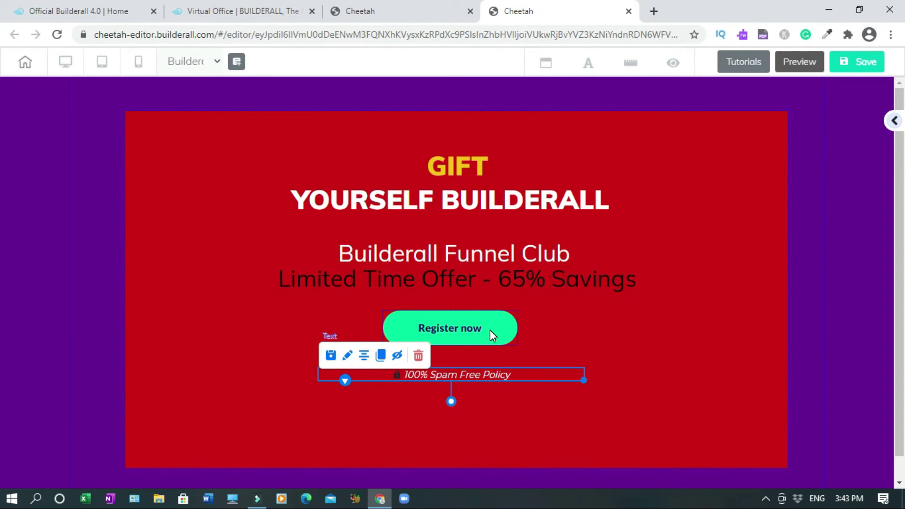
Set the Register now button's background to a solid yellow in its general colours.
left_click(490, 332)
left_click(412, 302)
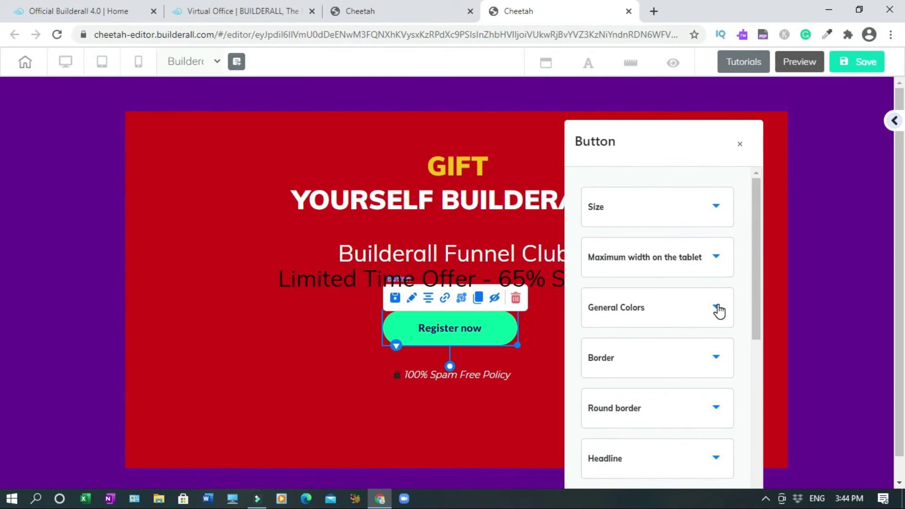
left_click(719, 311)
scroll(755, 288, "down", 3)
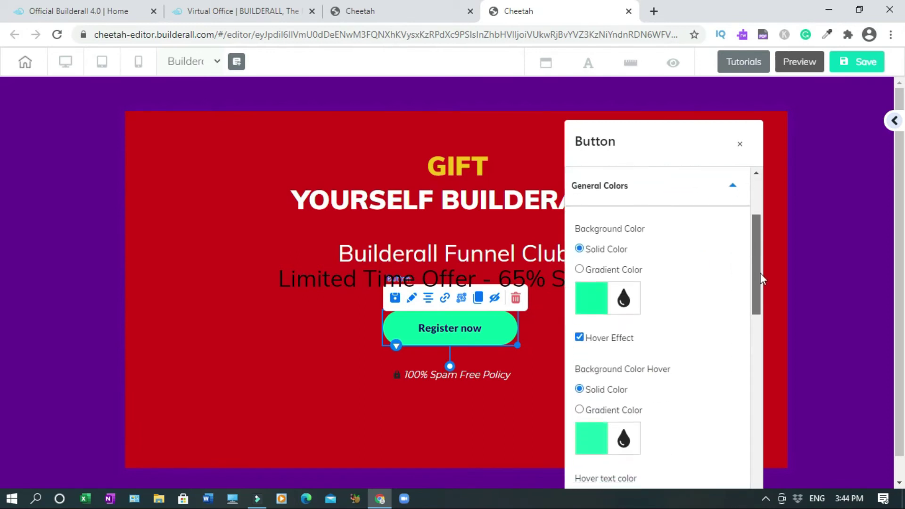
left_click(592, 297)
left_click(691, 483)
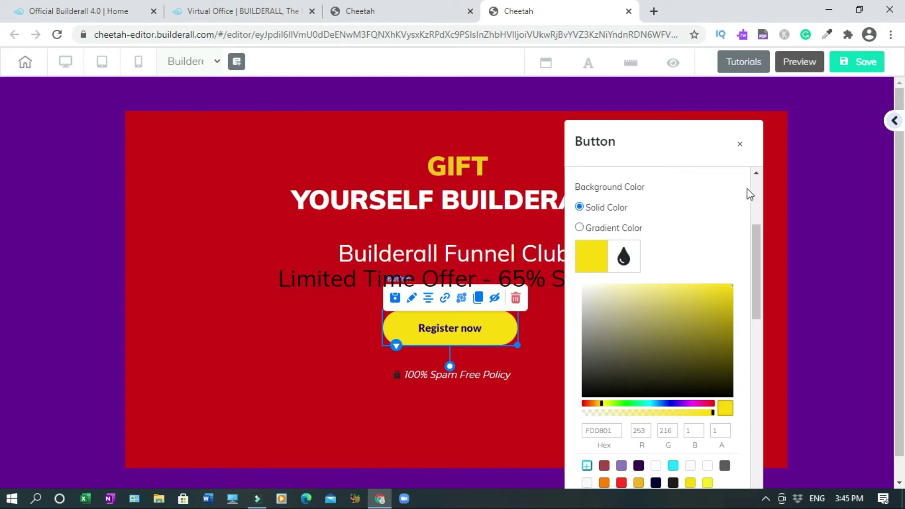
scroll(757, 188, "up", 3)
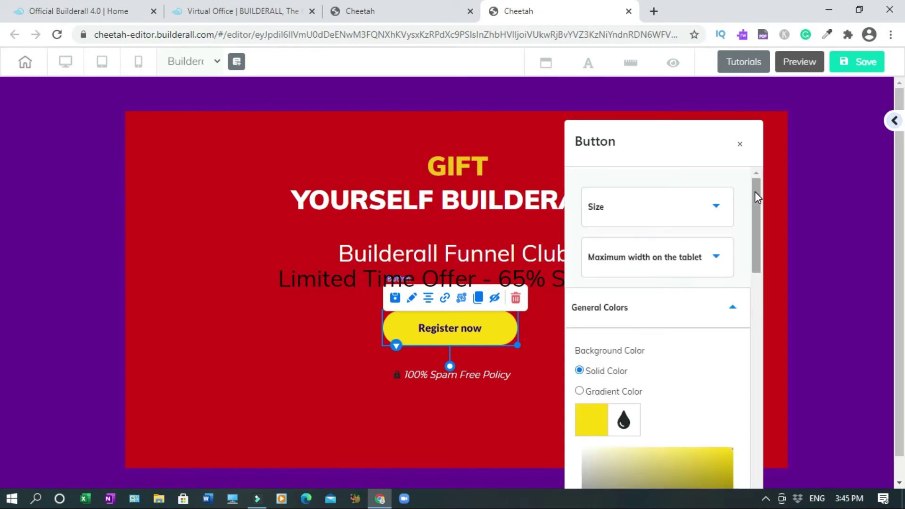
Change the Register now button's headline text to "CLICK HERE".
left_click(732, 307)
scroll(756, 358, "down", 5)
scroll(757, 176, "up", 2)
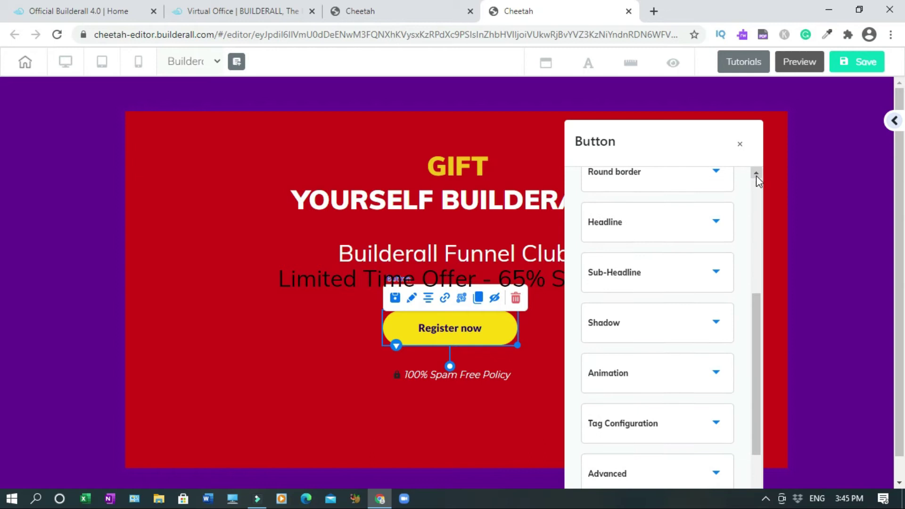
left_click(722, 284)
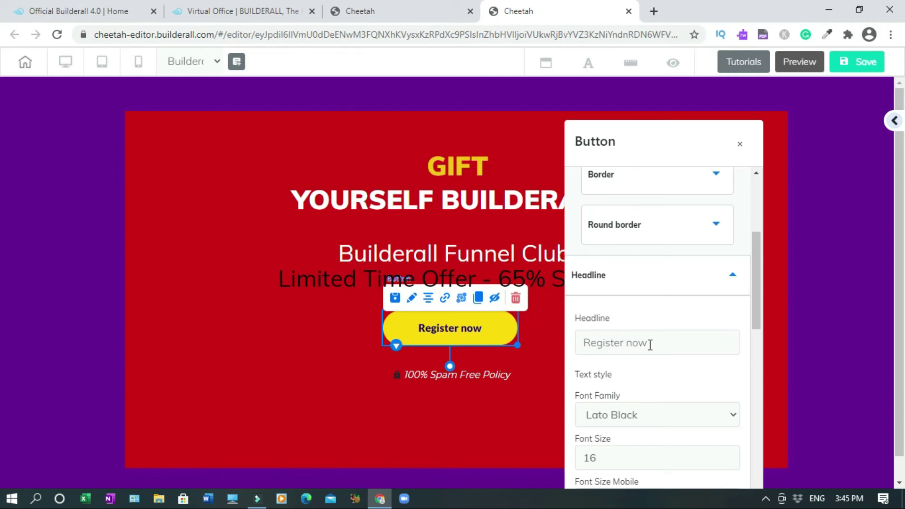
triple_click(622, 341)
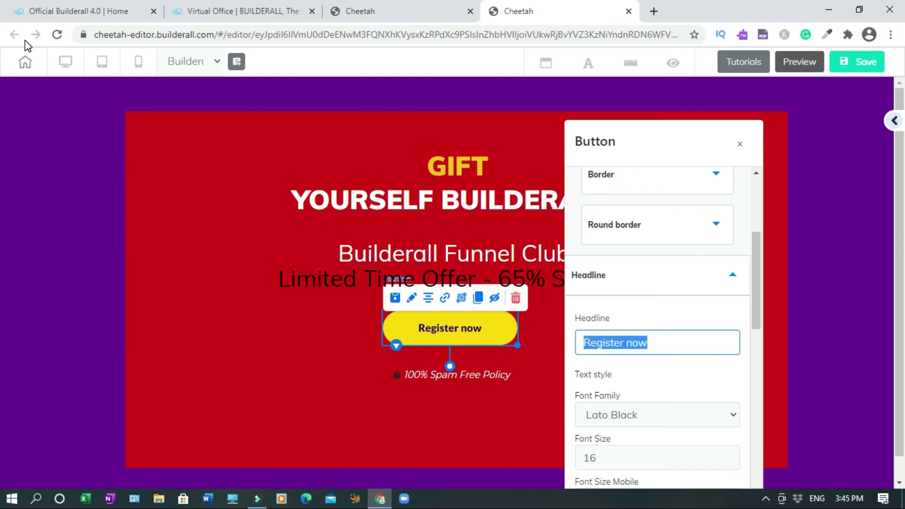
type("CLICK")
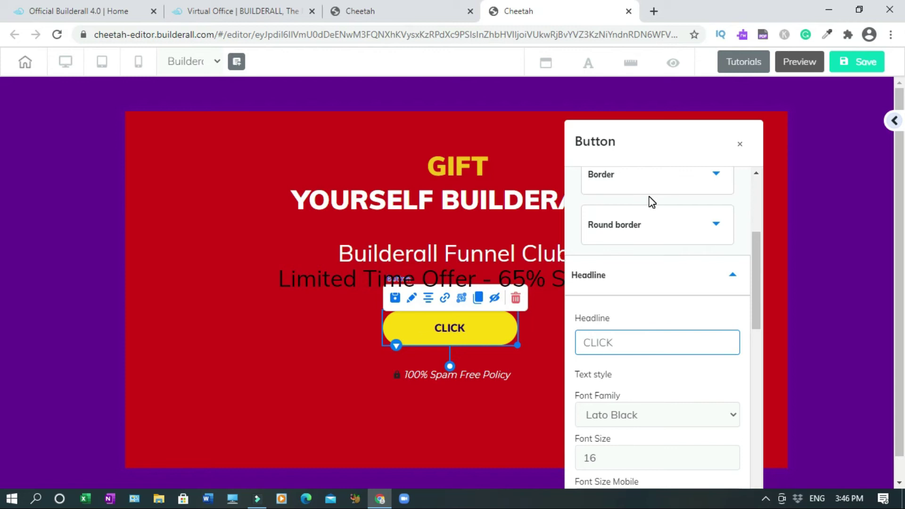
type(" HERE")
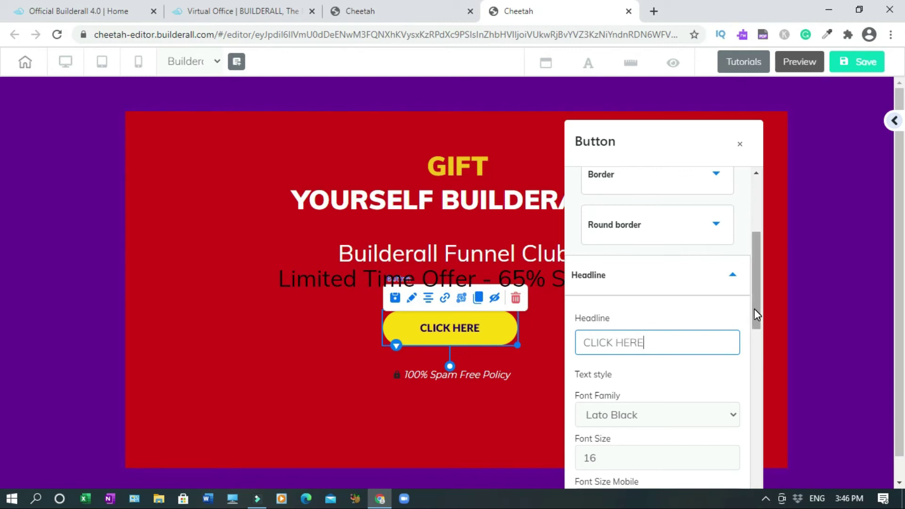
Set the CLICK HERE headline's text color to the red swatch, hex FF3420.
scroll(754, 316, "down", 1)
scroll(755, 322, "down", 4)
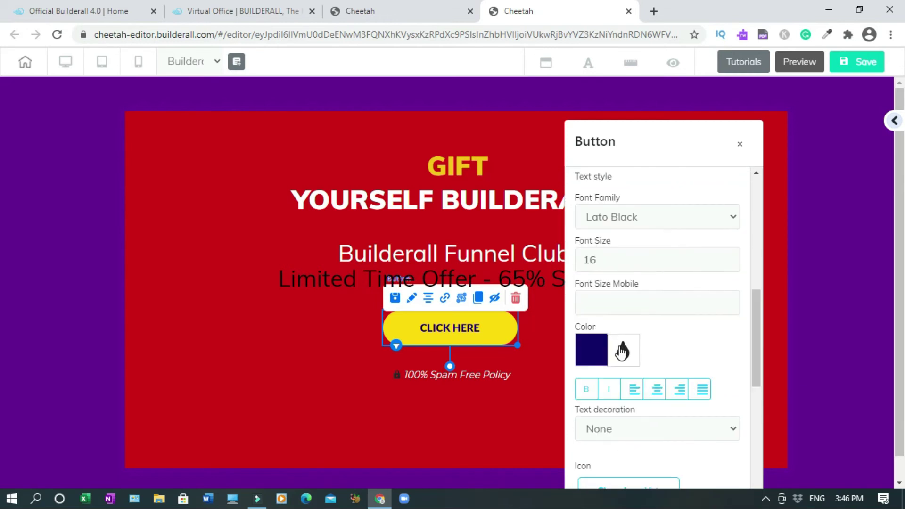
left_click(622, 351)
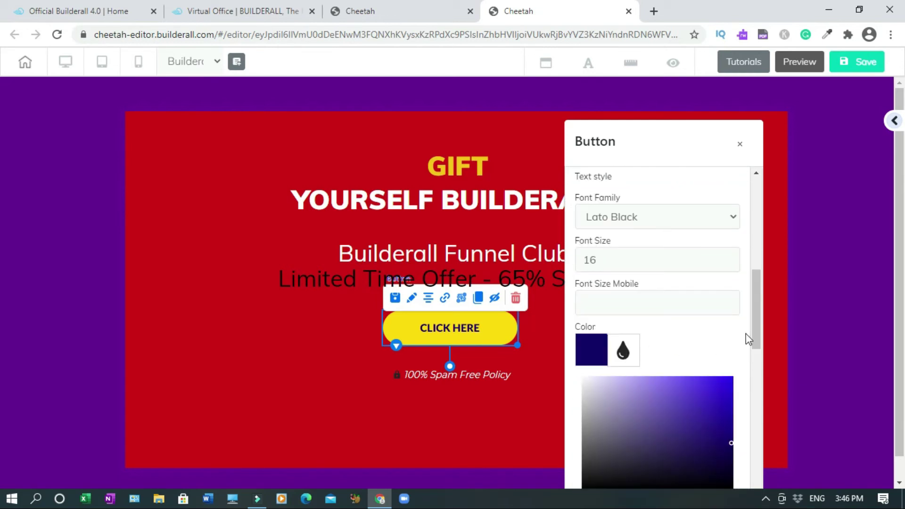
scroll(750, 339, "down", 2)
scroll(641, 413, "down", 2)
left_click(640, 409)
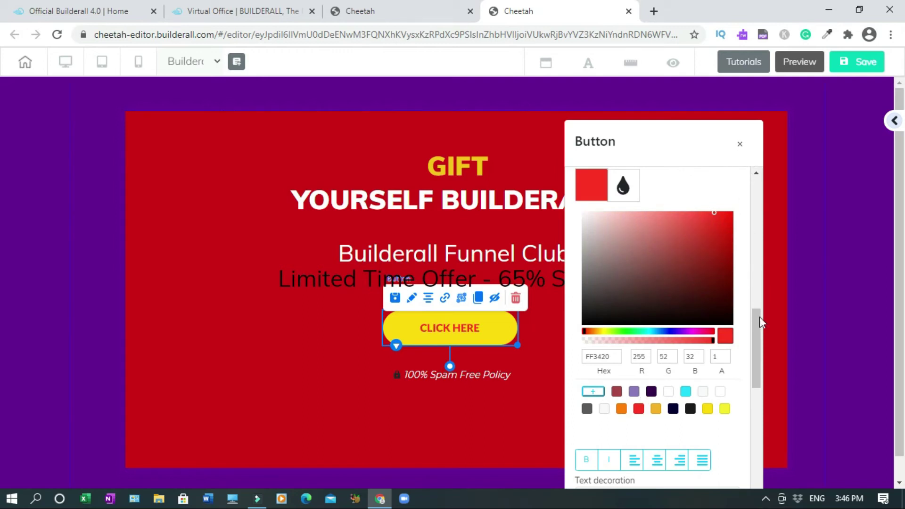
Save and publish the site, and close the button's settings.
scroll(758, 306, "up", 3)
left_click_drag(759, 283, 746, 203)
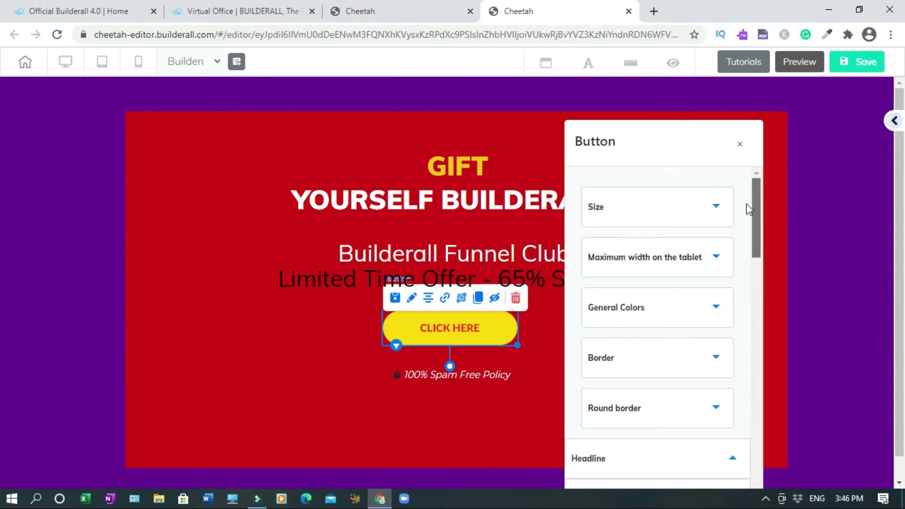
left_click(857, 66)
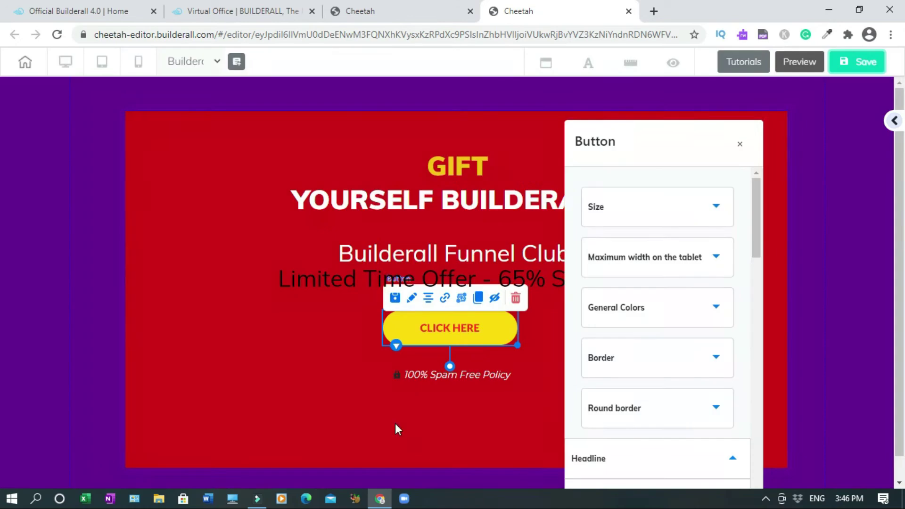
mouse_move(257, 499)
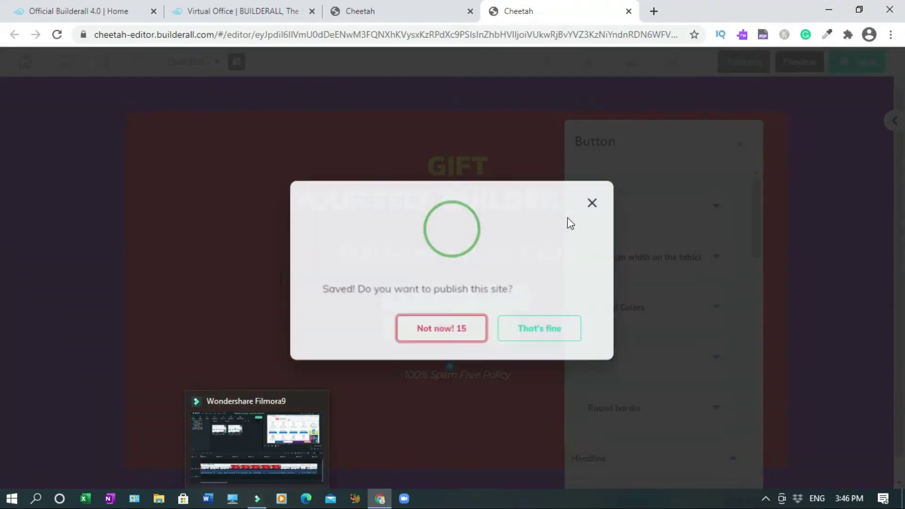
left_click(554, 329)
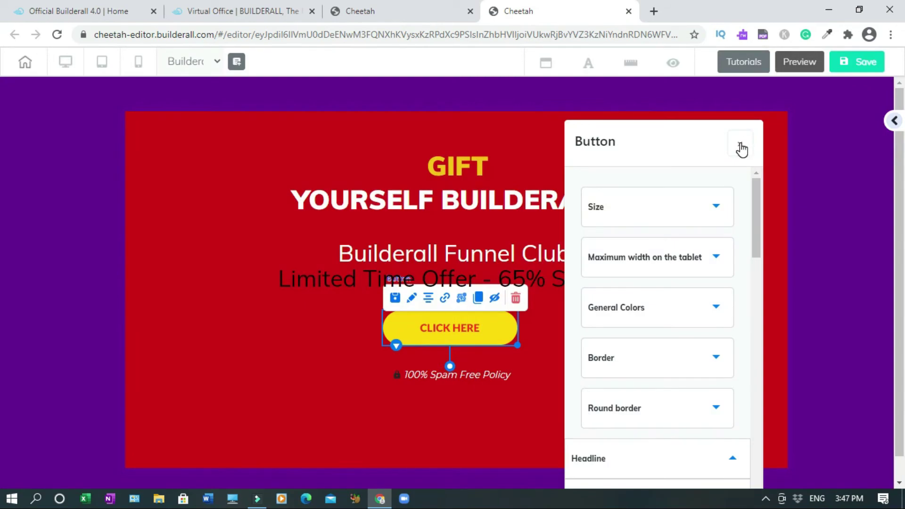
left_click(741, 146)
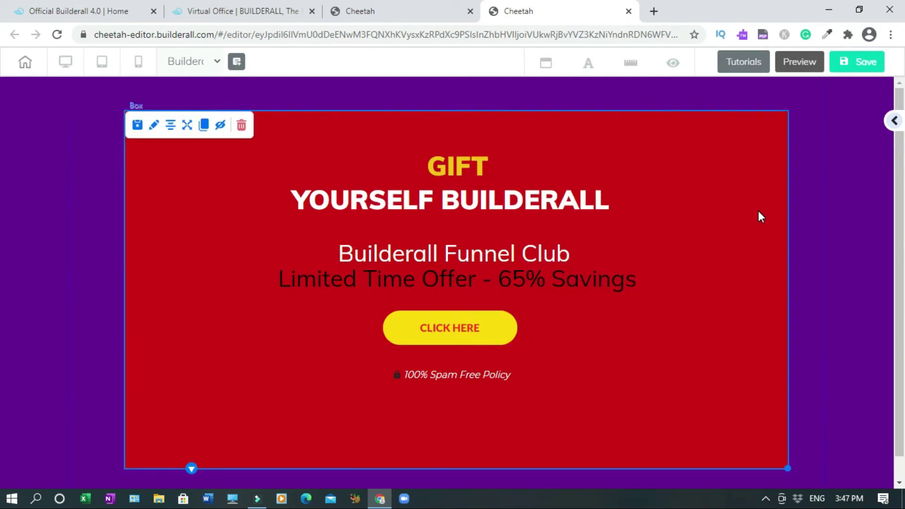
left_click(471, 332)
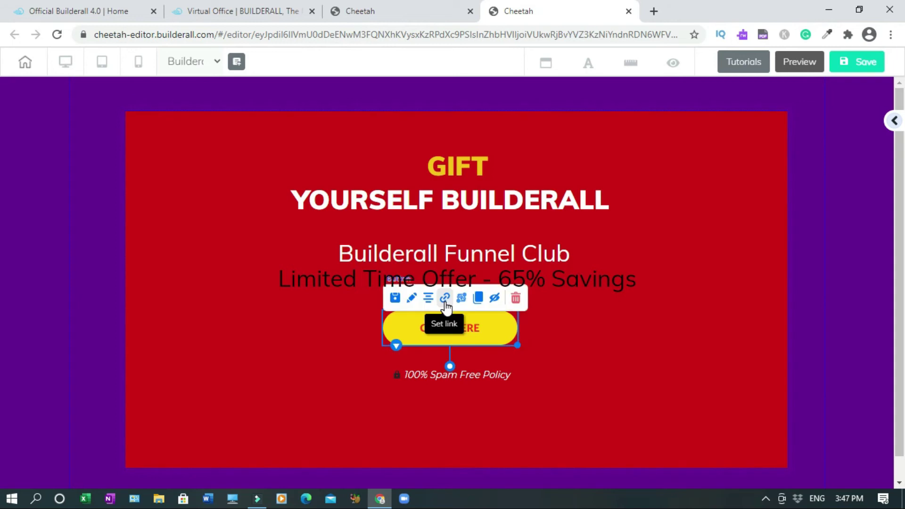
left_click(446, 300)
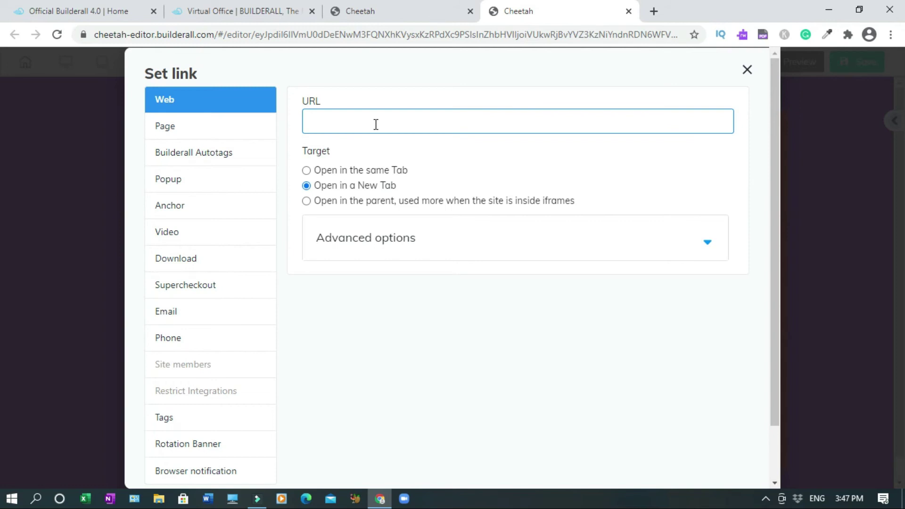
left_click(78, 11)
left_click(126, 34)
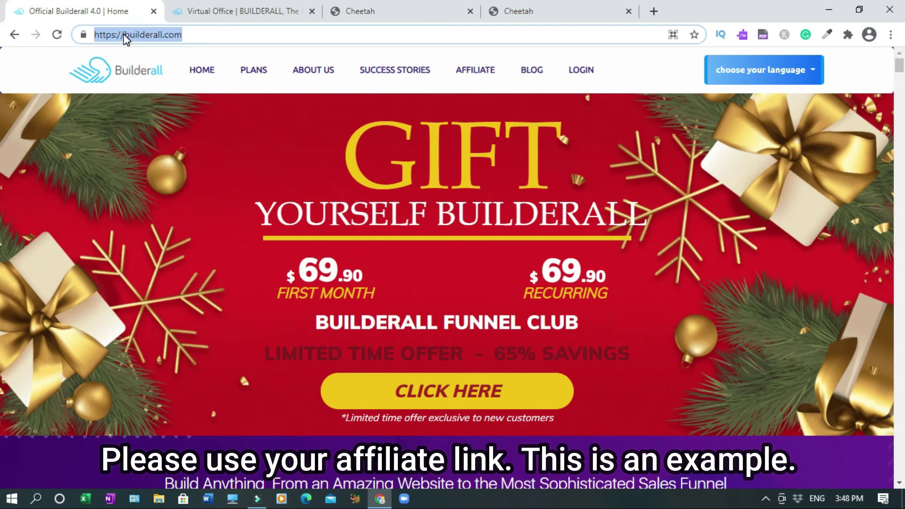
right_click(127, 39)
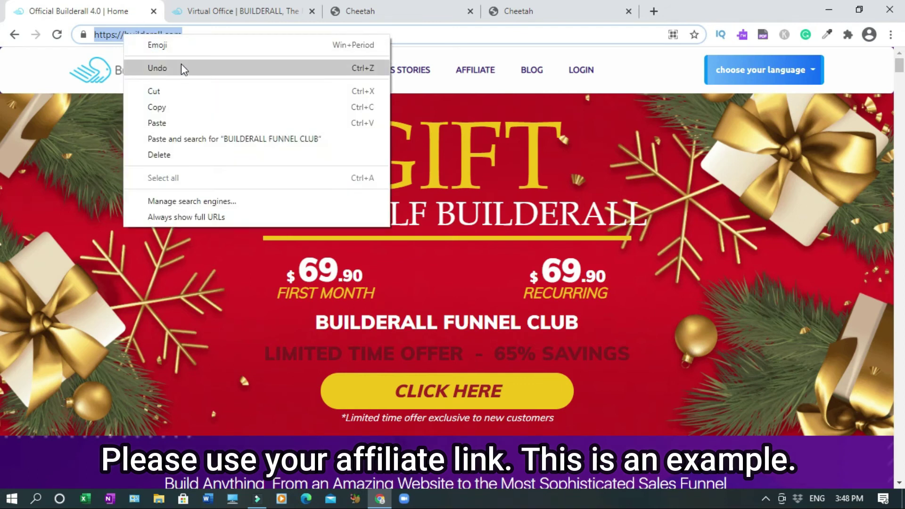
left_click(155, 105)
left_click(491, 11)
right_click(380, 118)
left_click(421, 223)
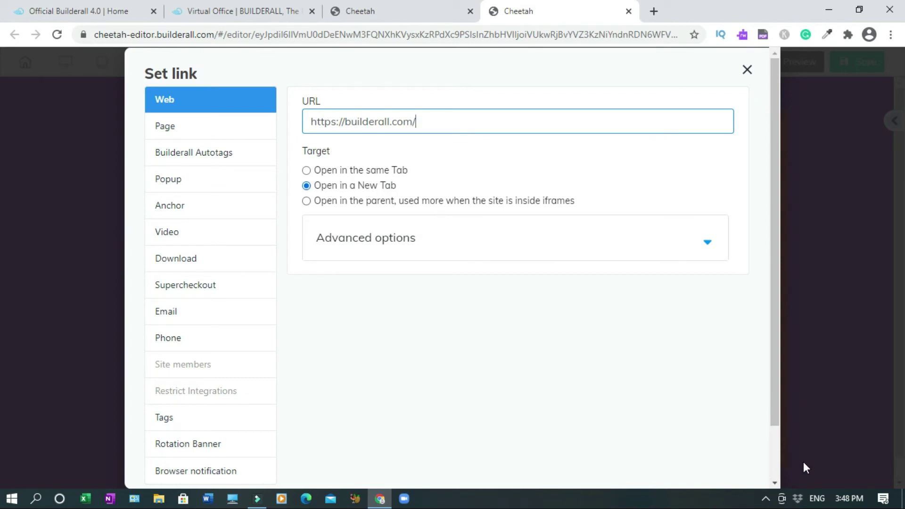
scroll(774, 452, "down", 2)
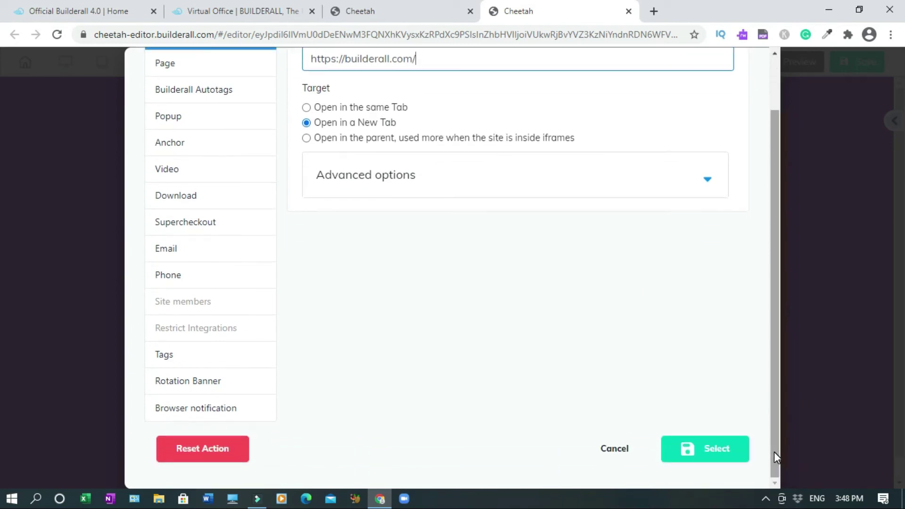
left_click(727, 454)
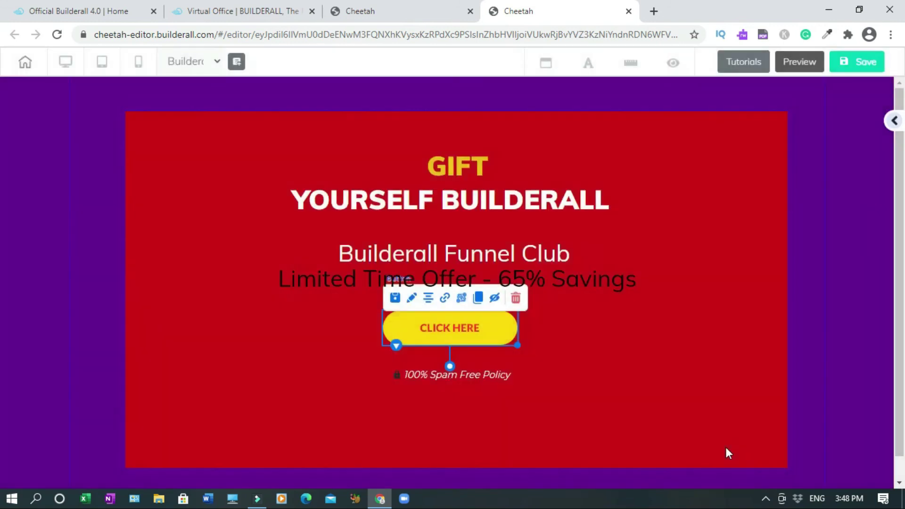
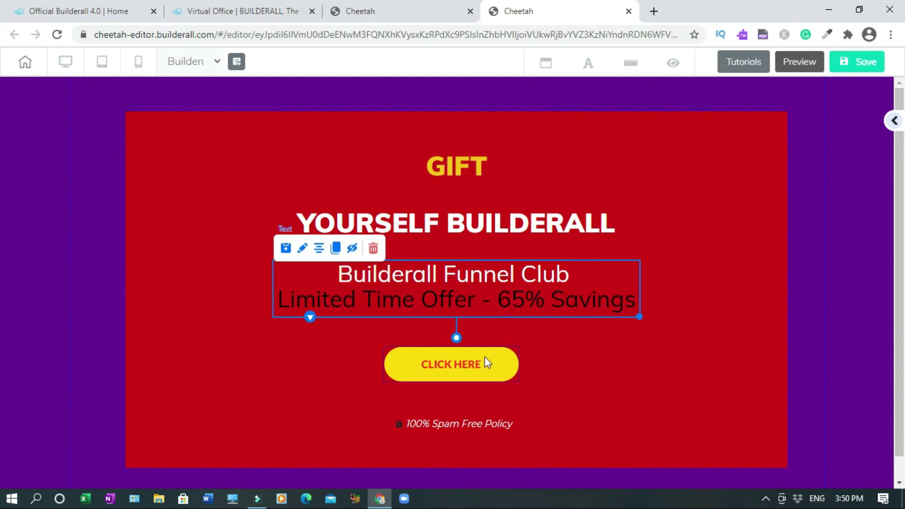
Center the CLICK HERE button and the "100% Spam Free Policy" line horizontally, and save the site.
left_click(430, 333)
left_click(490, 425)
left_click(364, 404)
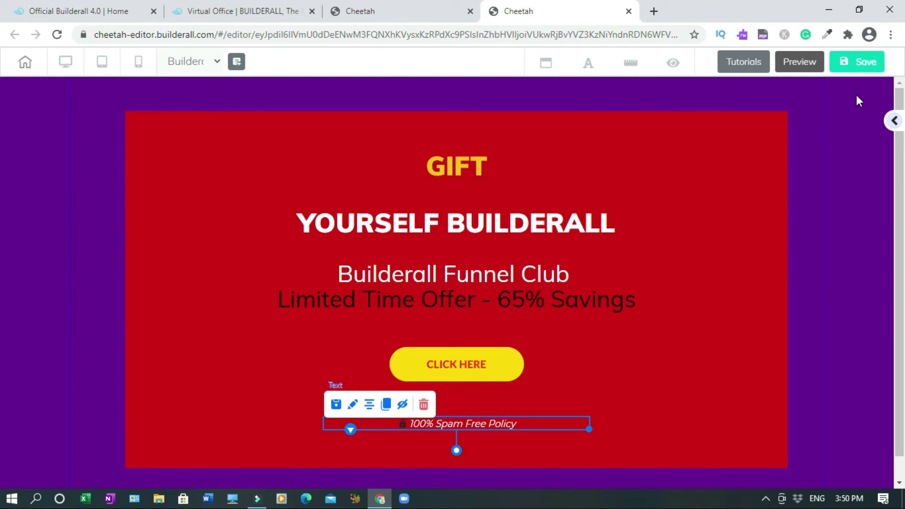
left_click(857, 69)
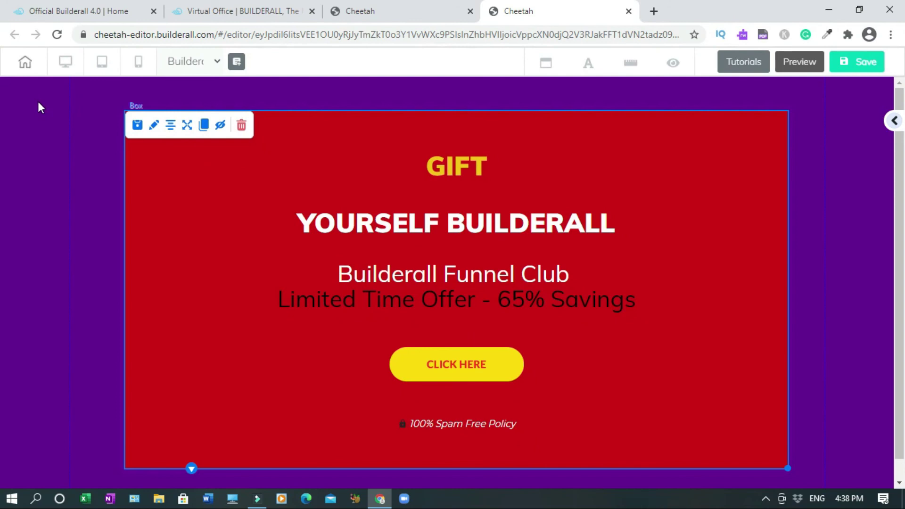
Find the Terms of Use and Privacy Policy links in the Builderall home page's footer.
left_click(56, 10)
left_click_drag(899, 66, 900, 470)
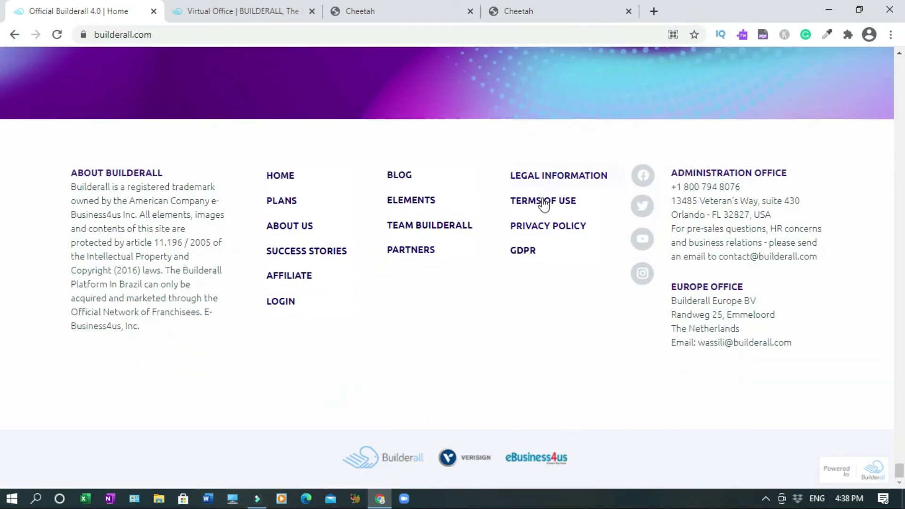
left_click(562, 12)
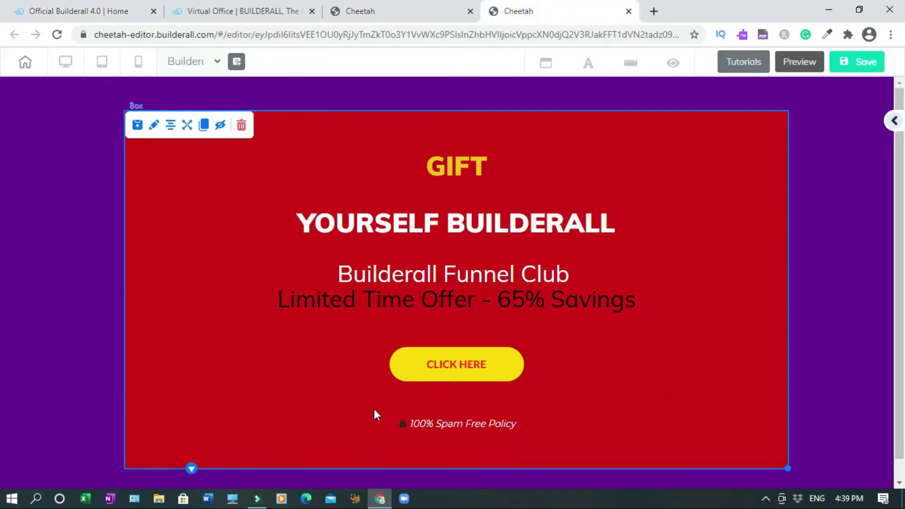
Clone the "100% Spam Free Policy" line below the red box, change its text to "Terms of Use | Privacy Policy" and remove its lock icon.
left_click(468, 420)
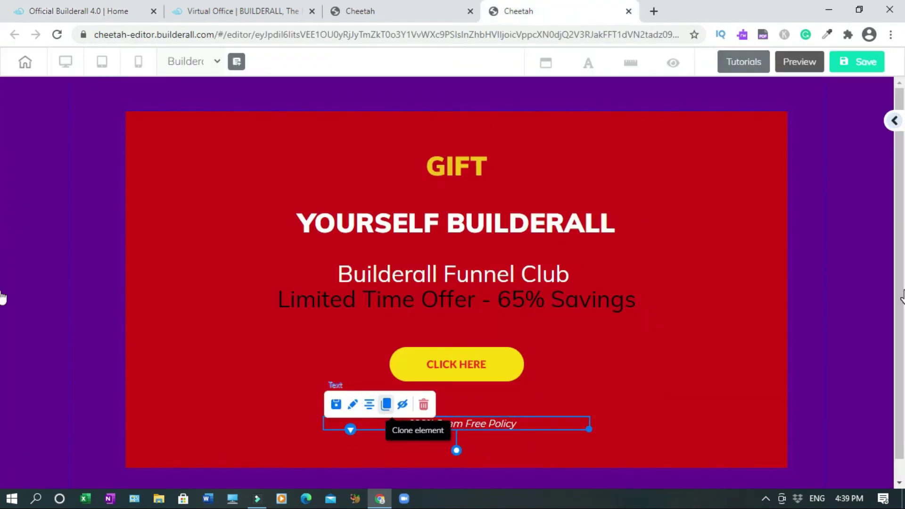
left_click(386, 404)
scroll(432, 442, "down", 1)
mouse_move(486, 380)
left_mouse_down()
mouse_move(472, 401)
mouse_move(469, 457)
left_mouse_up()
triple_click(469, 457)
type("Terms of Use | Privacy Policy")
left_click(380, 457)
key("Delete")
Copy the address of the Terms of Use link in the Builderall home page's footer and return to the Cheetah editor.
left_click(19, 11)
right_click(563, 207)
left_click(625, 286)
left_click(518, 11)
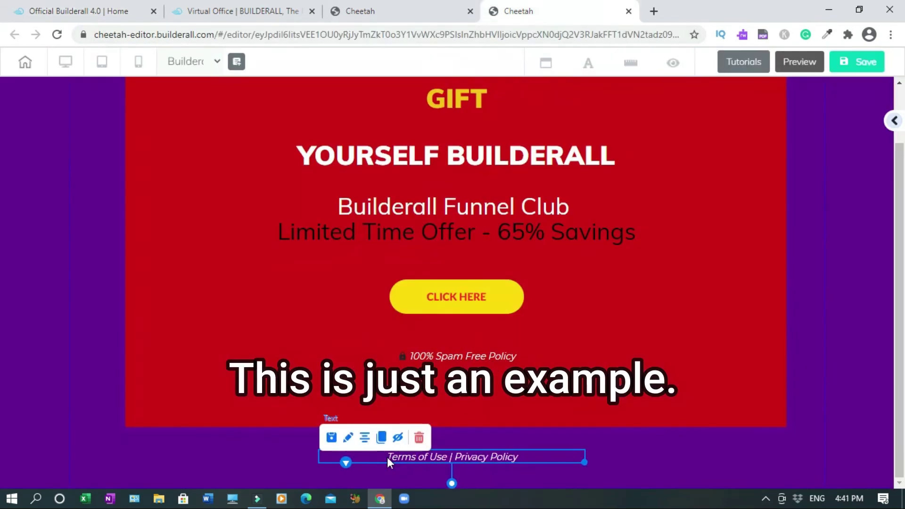
Link the "Terms of Use" words in the footer text to the copied address, opening in a new tab.
double_click(407, 457)
left_click_drag(387, 457, 447, 457)
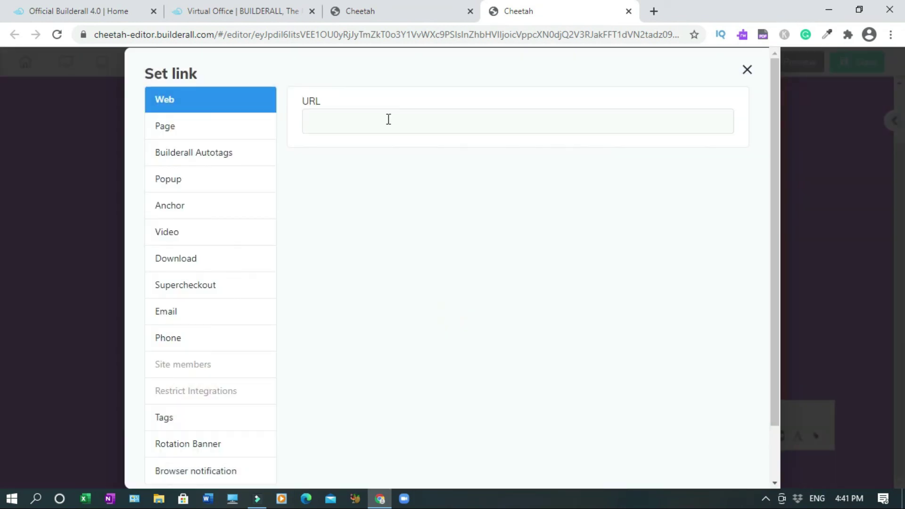
left_click(388, 121)
right_click(388, 120)
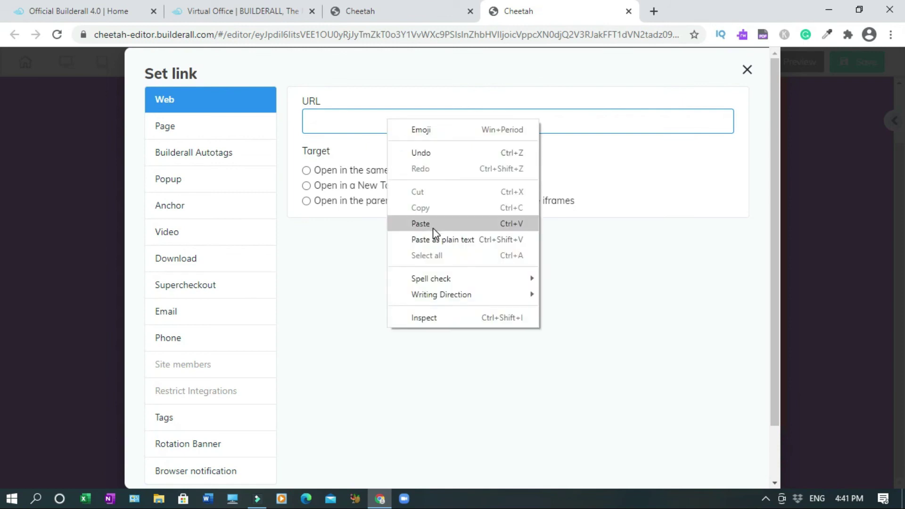
left_click(433, 224)
left_click(310, 189)
scroll(788, 384, "down", 2)
left_click(707, 447)
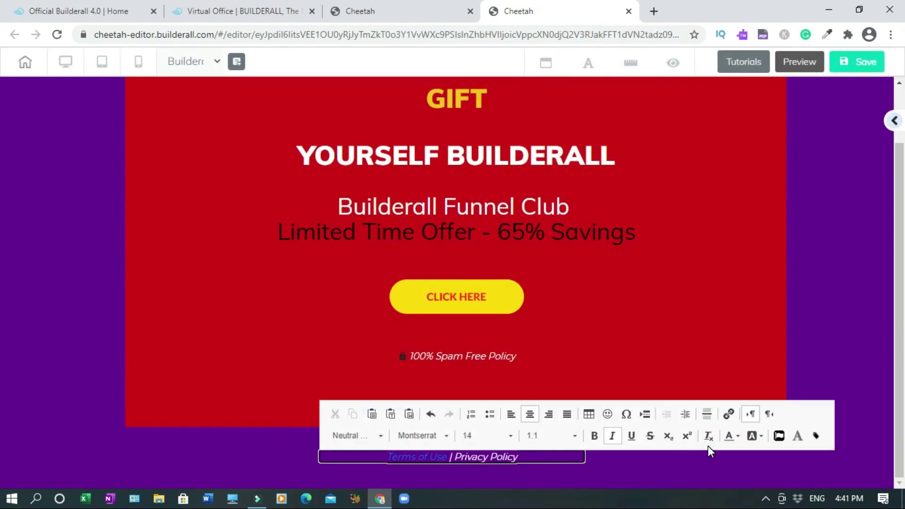
Copy the address of the Privacy Policy link in the Builderall home page's footer and return to the Cheetah editor.
left_click(87, 10)
right_click(569, 230)
left_click(612, 307)
left_click(528, 11)
Link the "Privacy Policy" words to the copied address, opening in a new tab, and save and publish the site.
double_click(475, 457)
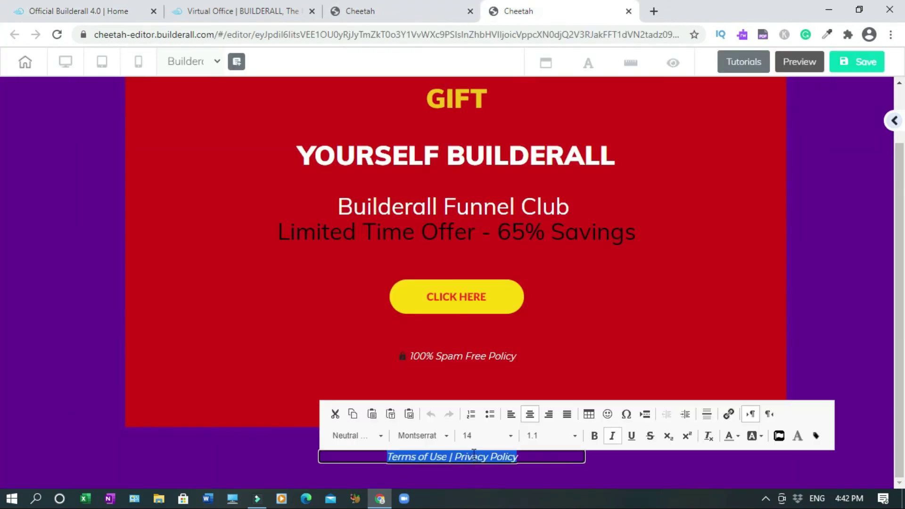
left_click_drag(456, 456, 517, 456)
left_click(729, 414)
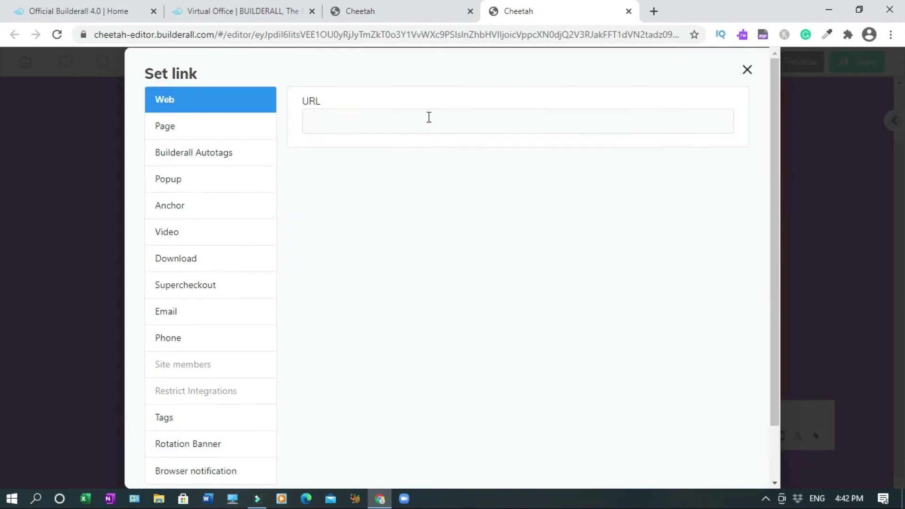
left_click(428, 118)
right_click(429, 118)
left_click(465, 222)
left_click(306, 186)
scroll(719, 400, "down", 2)
left_click(703, 448)
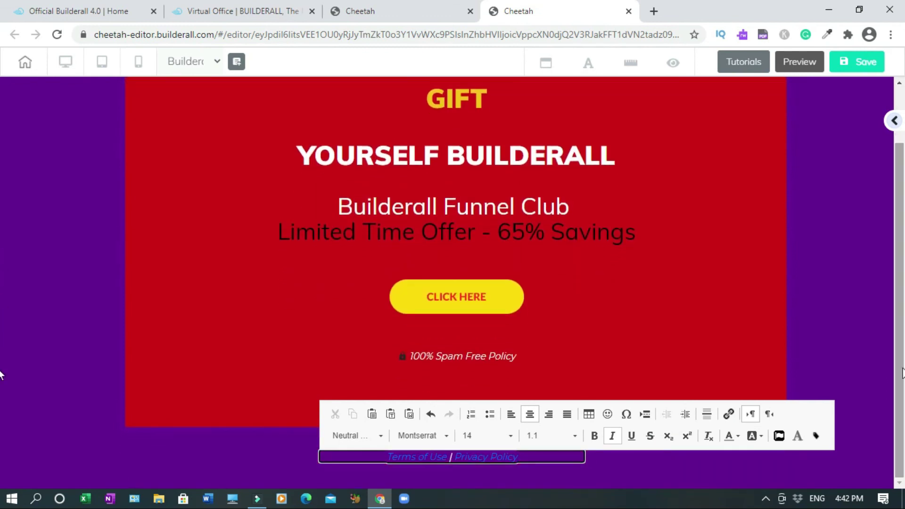
left_click(858, 62)
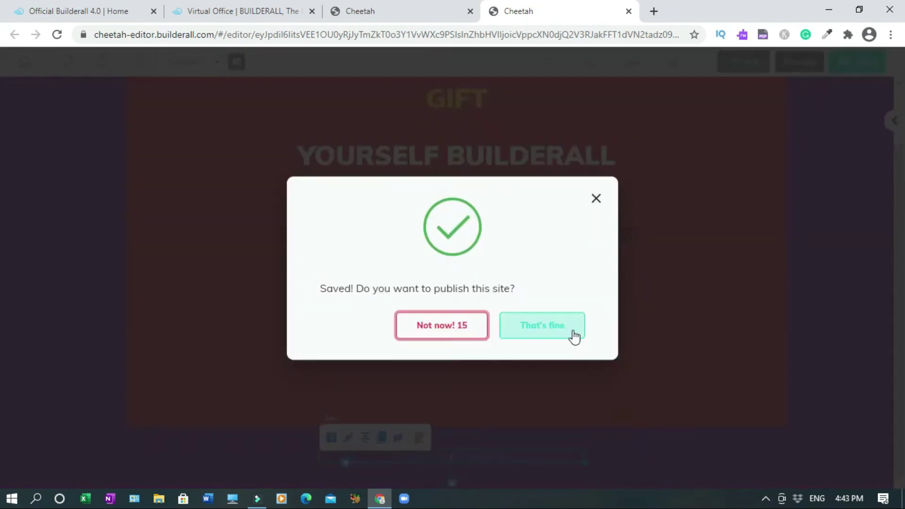
left_click(571, 330)
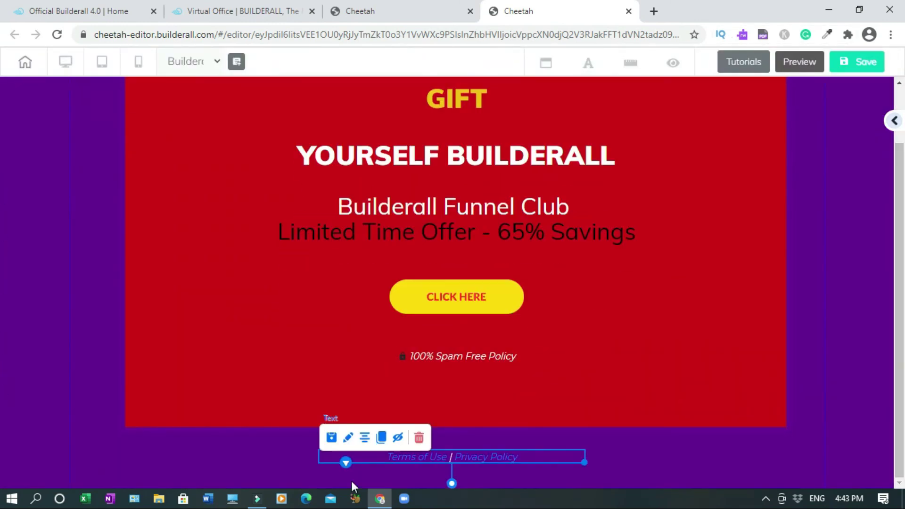
Preview the landing page and return to the footer area in the editor.
left_click(797, 63)
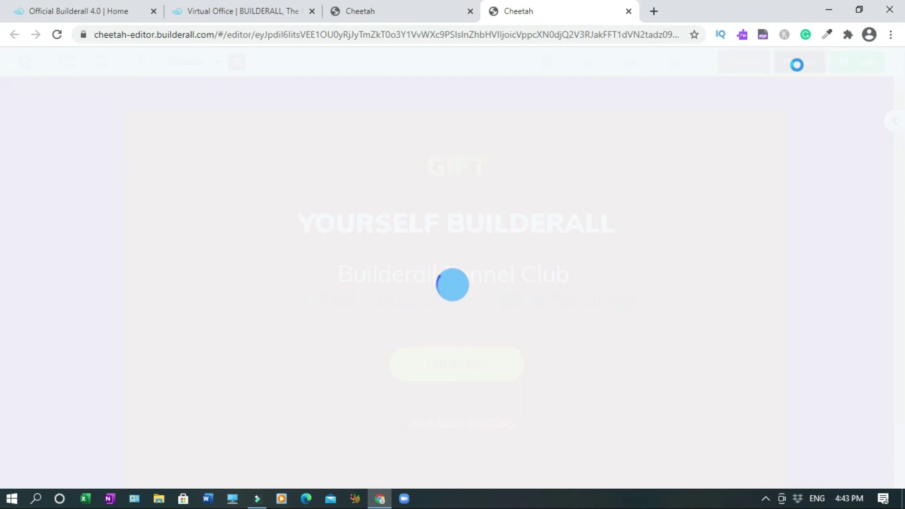
scroll(492, 459, "down", 2)
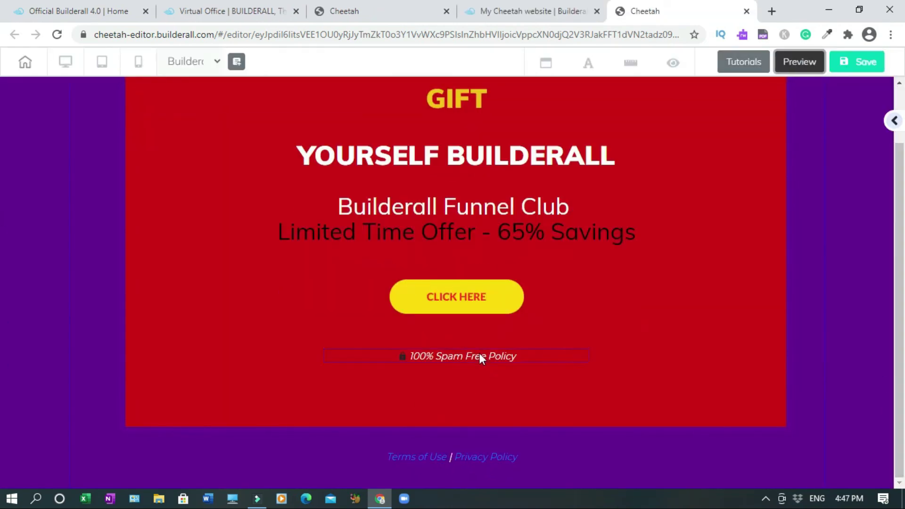
Duplicate the "100% Spam Free Policy" text, place the copy just above the footer policy links and select its wording for editing.
left_click(479, 354)
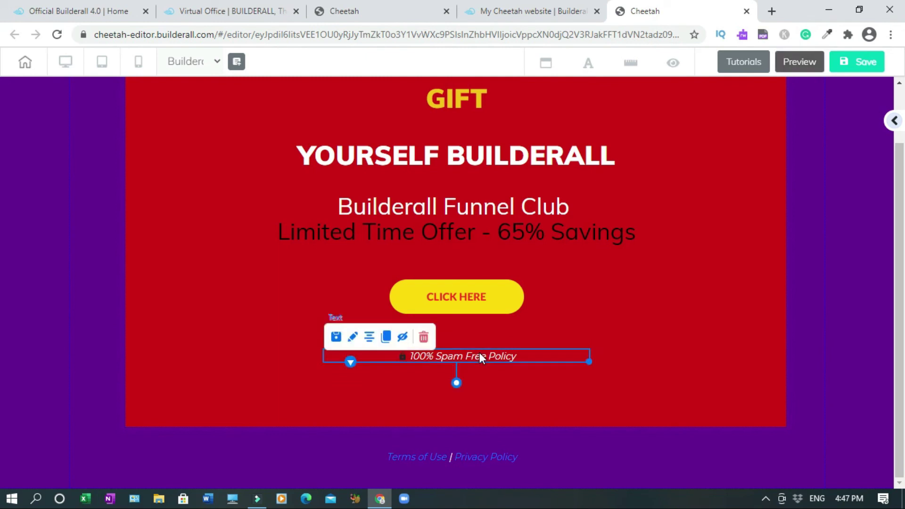
left_click(387, 337)
mouse_move(489, 375)
left_mouse_down()
mouse_move(450, 440)
mouse_move(475, 438)
left_mouse_up()
double_click(475, 438)
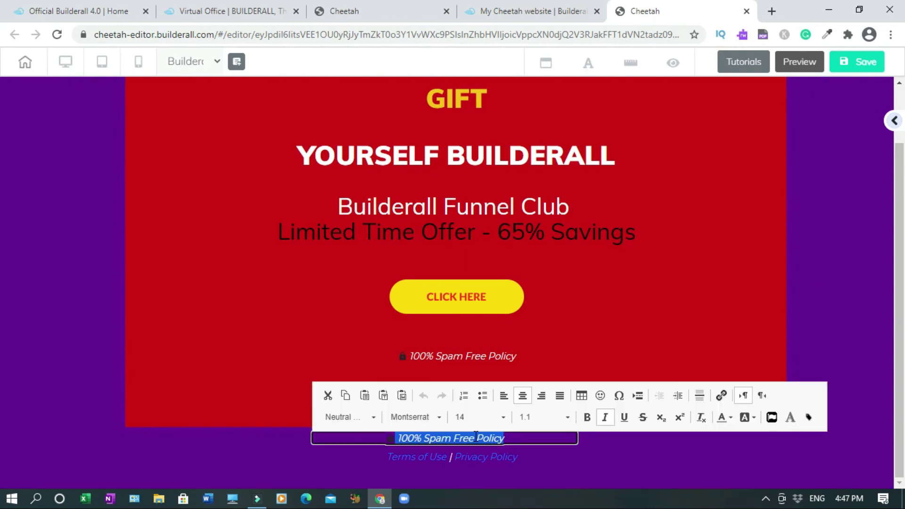
Replace the duplicated line's content, lock icon included, with "Blogsdom 2021 - All Rights Reserved." and save and publish the site.
type("B")
key("BackSpace")
key("BackSpace")
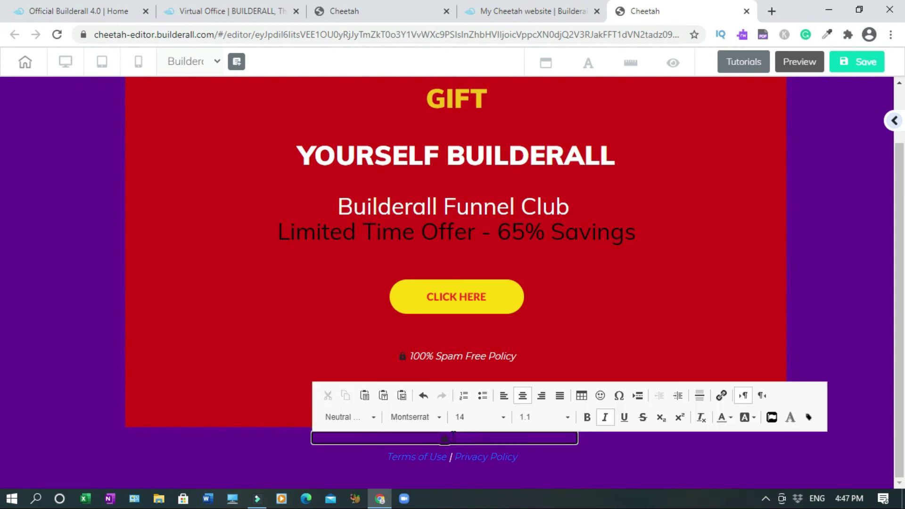
type("Blogsdom 2021")
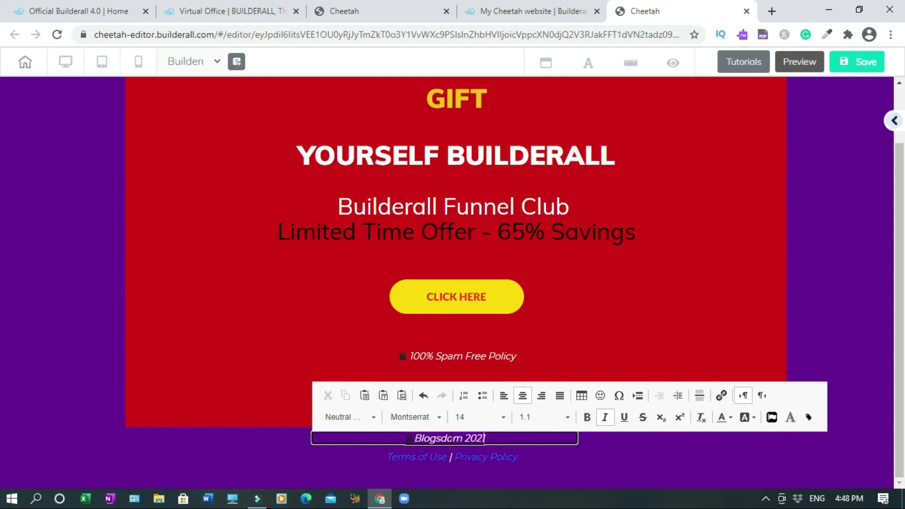
type(" - All Rights Reserved.")
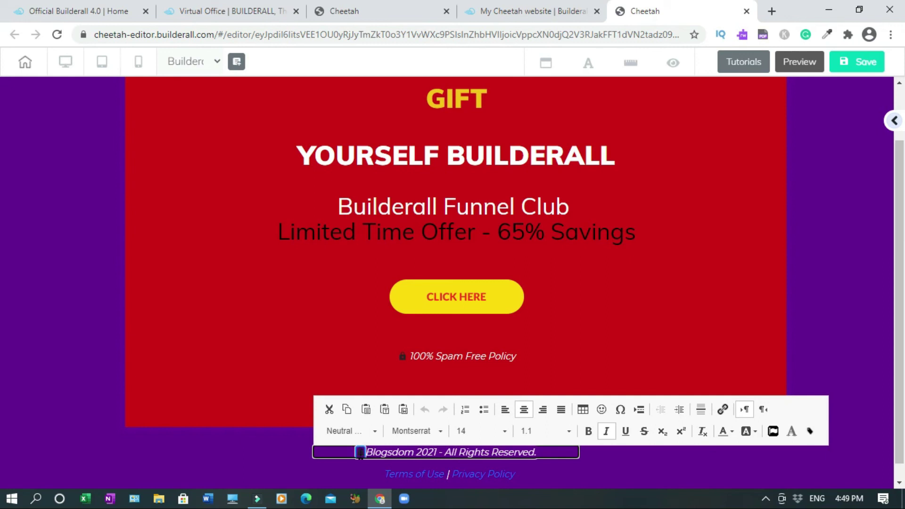
key("BackSpace")
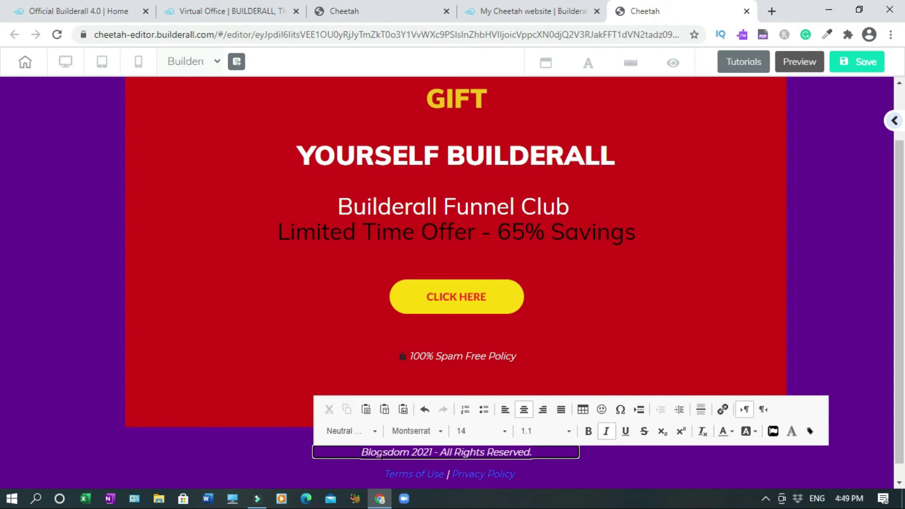
left_click(854, 70)
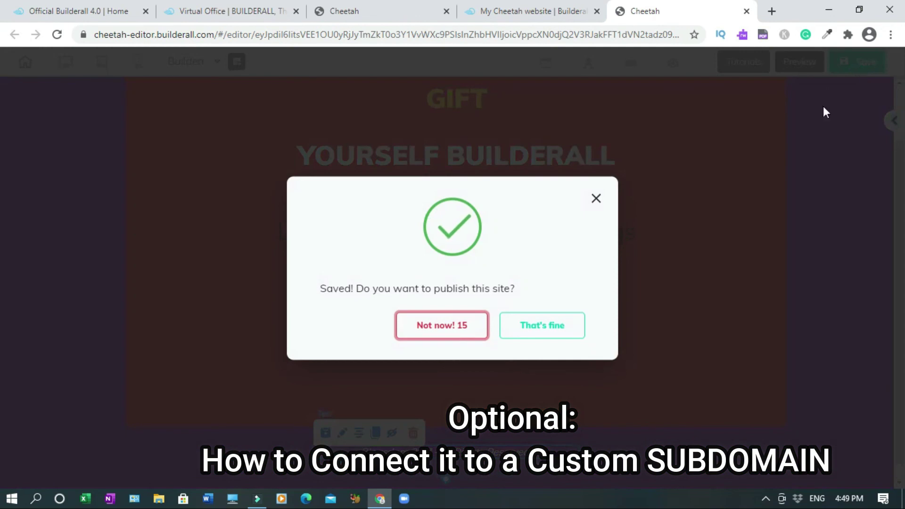
left_click(552, 329)
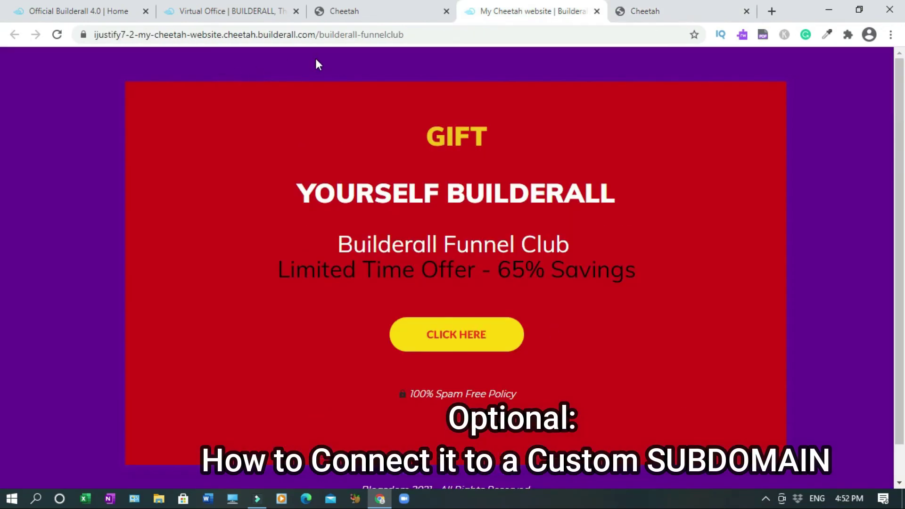
From the site's page overview, connect the website to the subdomain funnelclub.blogsdommarketing.com and confirm the connection.
left_click(361, 10)
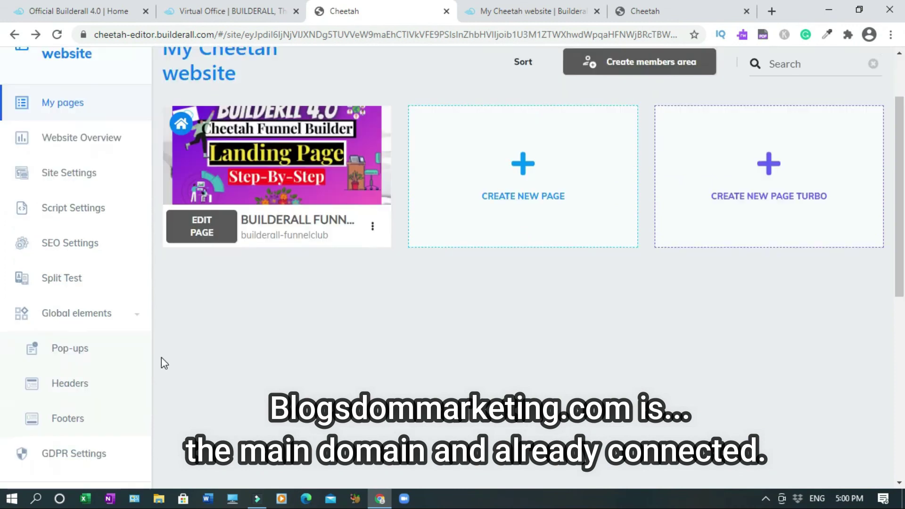
scroll(162, 358, "down", 5)
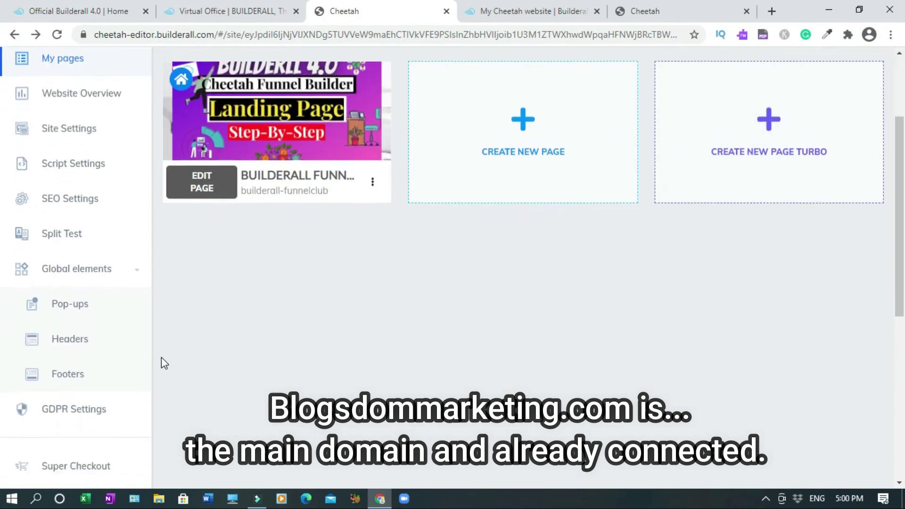
scroll(227, 387, "down", 1)
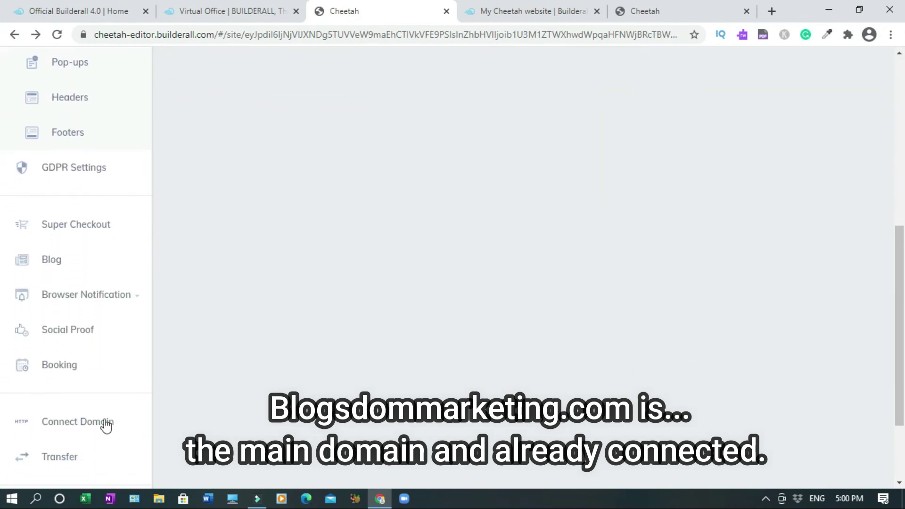
left_click(86, 427)
type("funnelclub.blogsdomm")
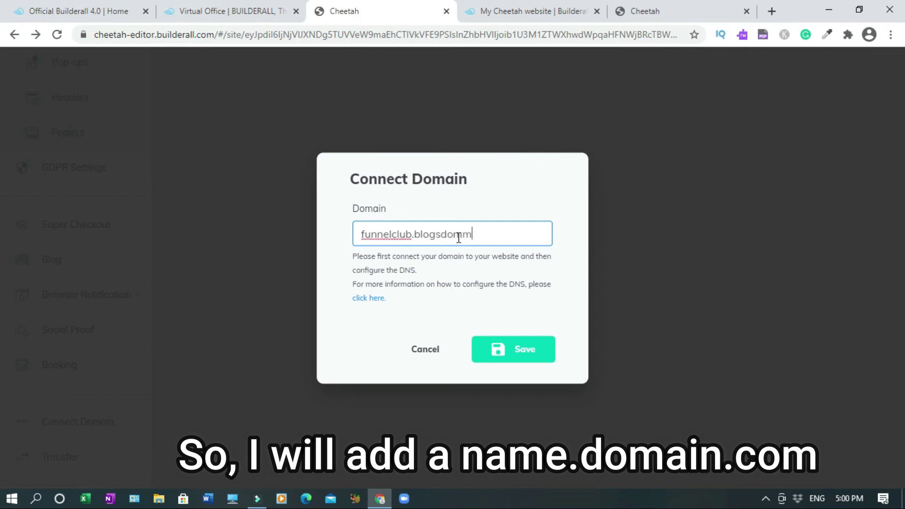
type("arketing.com")
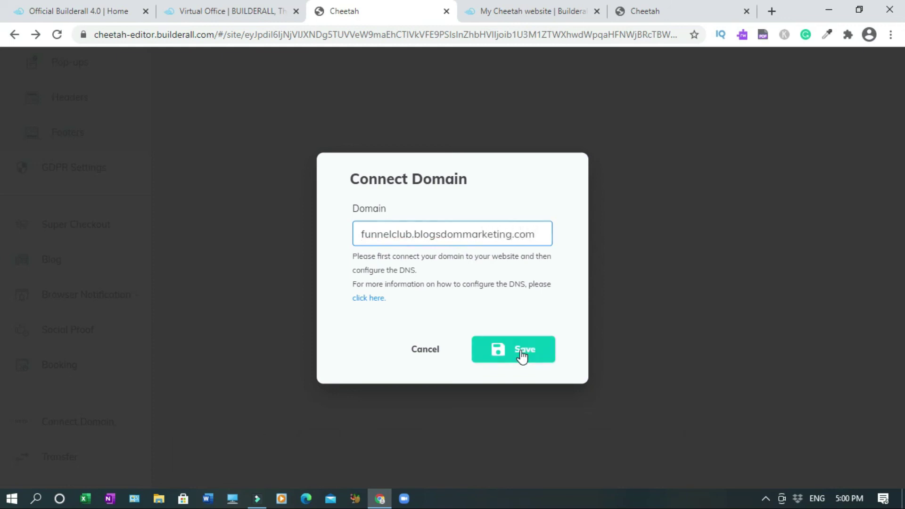
left_click(522, 353)
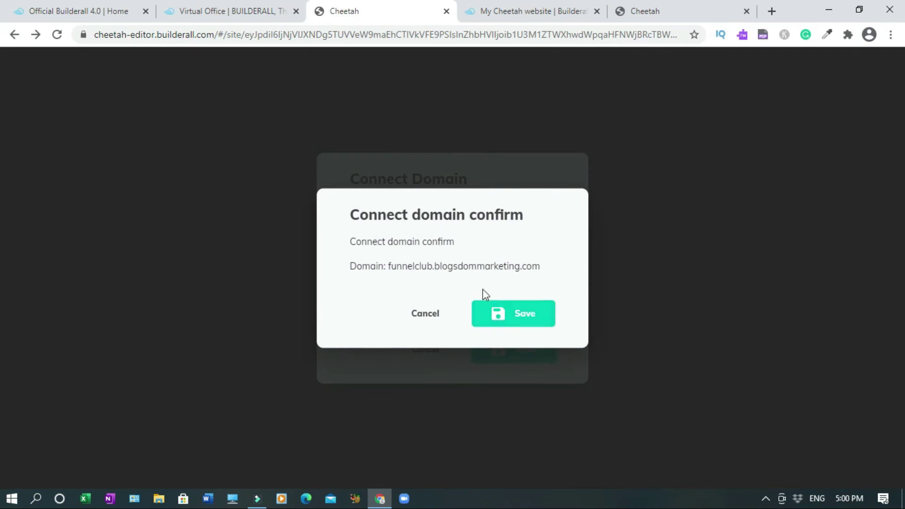
left_click(528, 313)
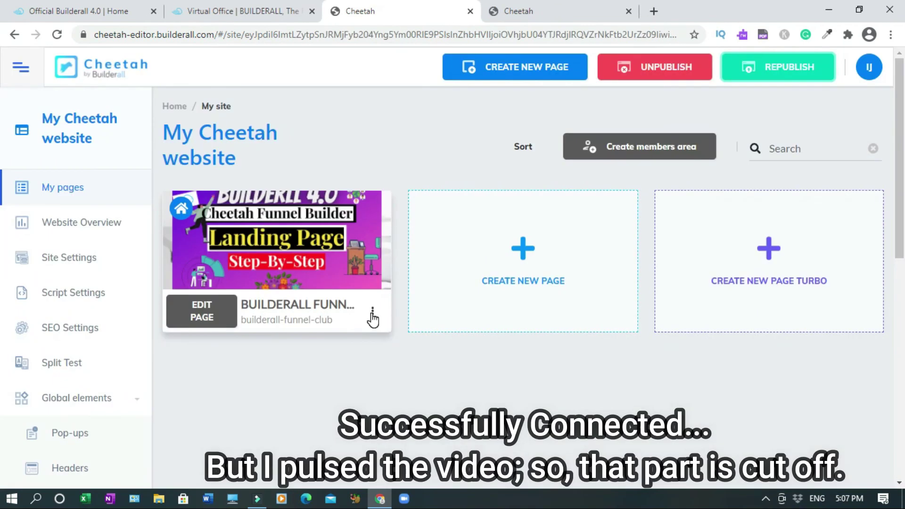
Open the live website page of the Builderall Funnel Club landing page and look it over on its custom subdomain.
left_click(373, 316)
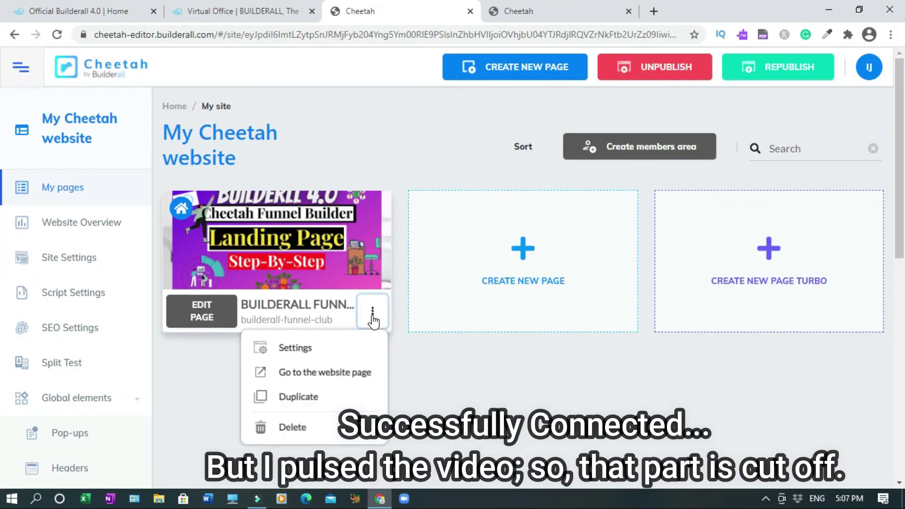
left_click(341, 373)
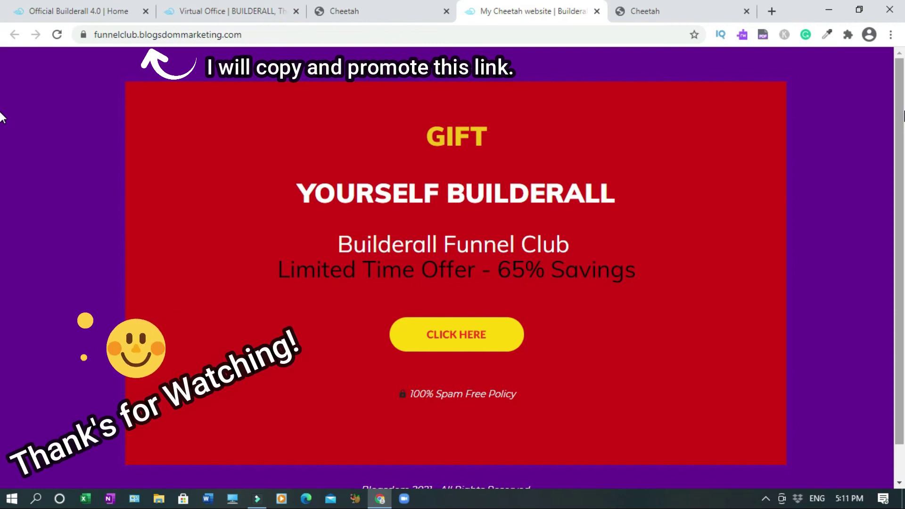
scroll(1, 143, "down", 1)
scroll(2, 141, "down", 1)
scroll(1, 120, "up", 1)
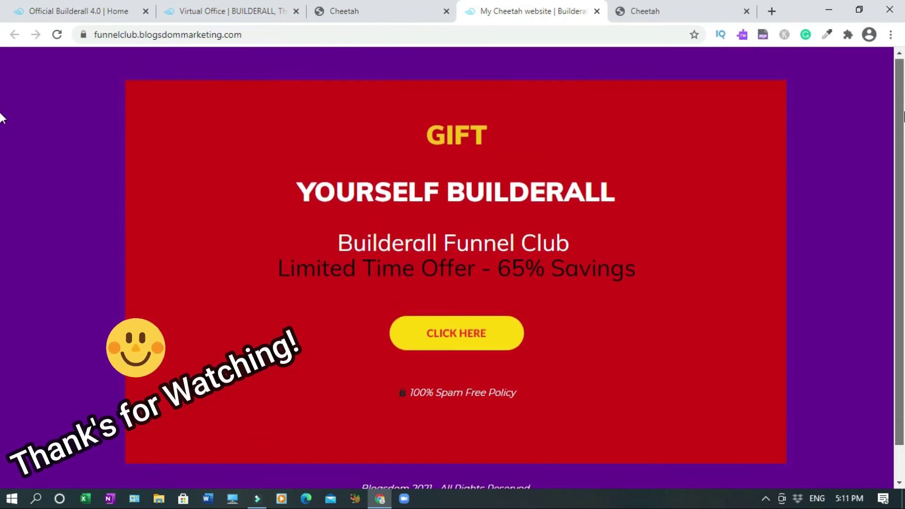